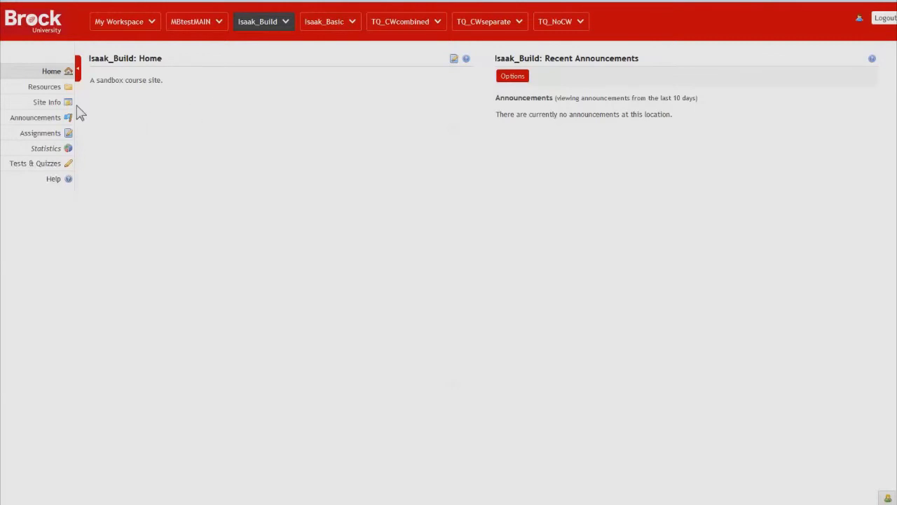
# Add a Lessons tool to the Isaak_Build site and title it Syllabus
pyautogui.click(16, 111)
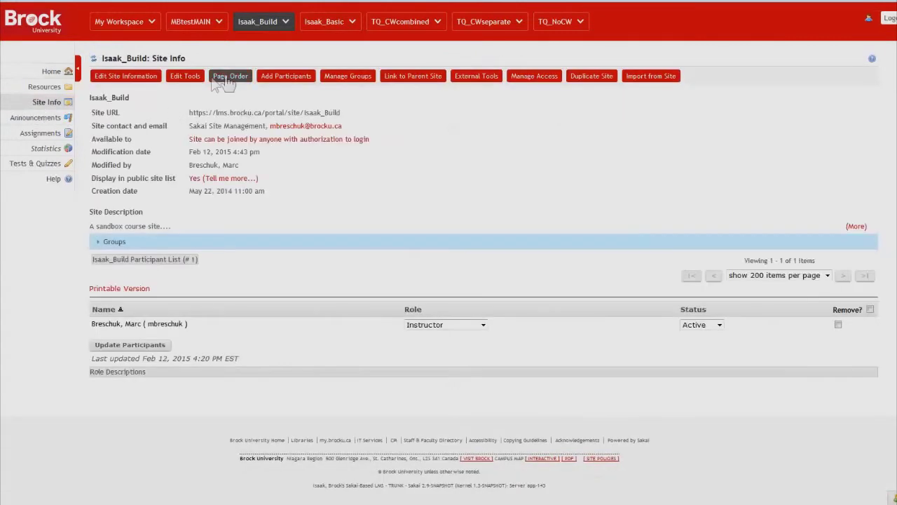
pyautogui.click(186, 77)
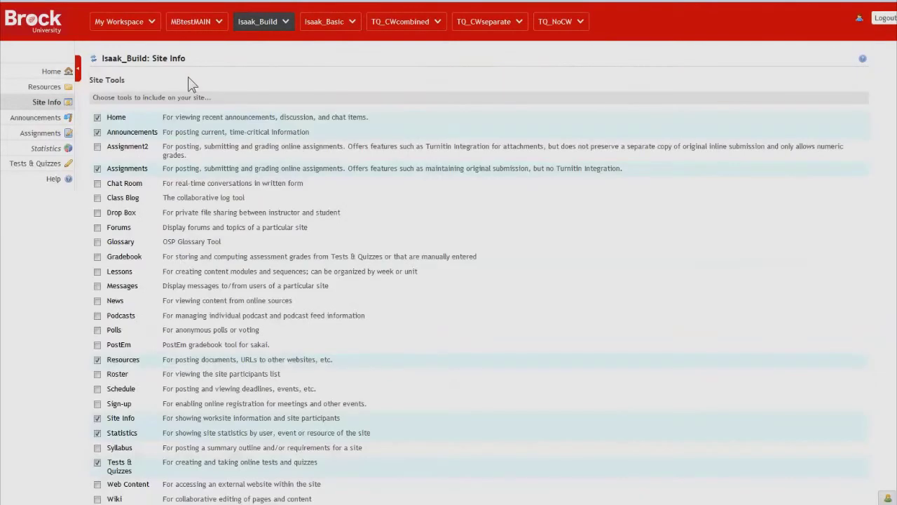
pyautogui.scroll(-2, 165, 155)
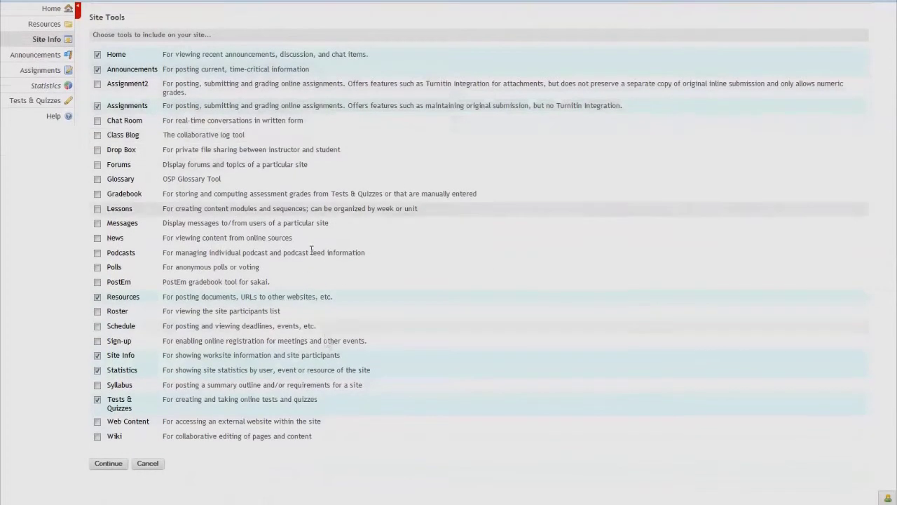
pyautogui.click(97, 208)
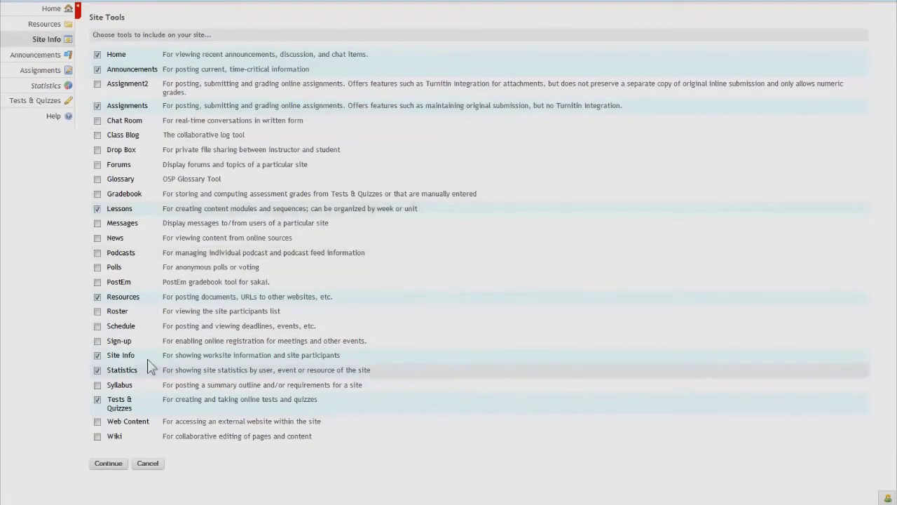
pyautogui.click(109, 463)
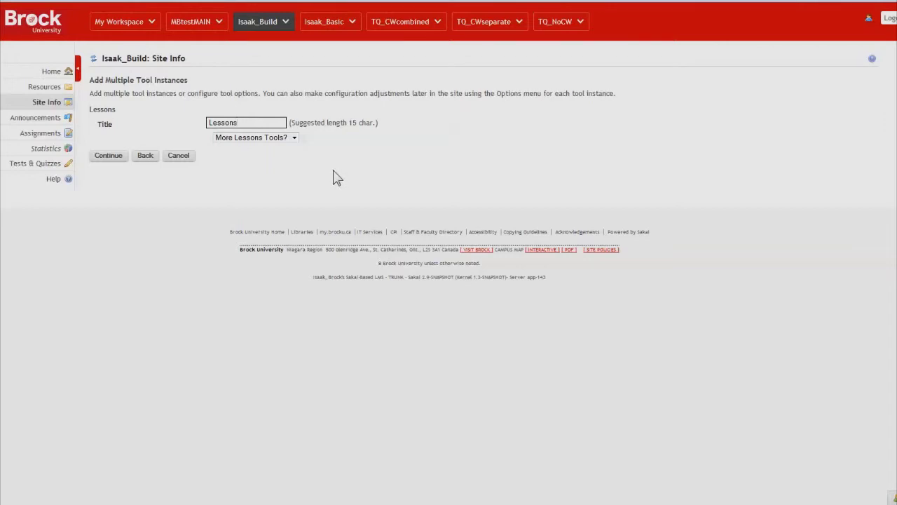
pyautogui.doubleClick(232, 123)
pyautogui.write('Syllabus')
pyautogui.click(110, 158)
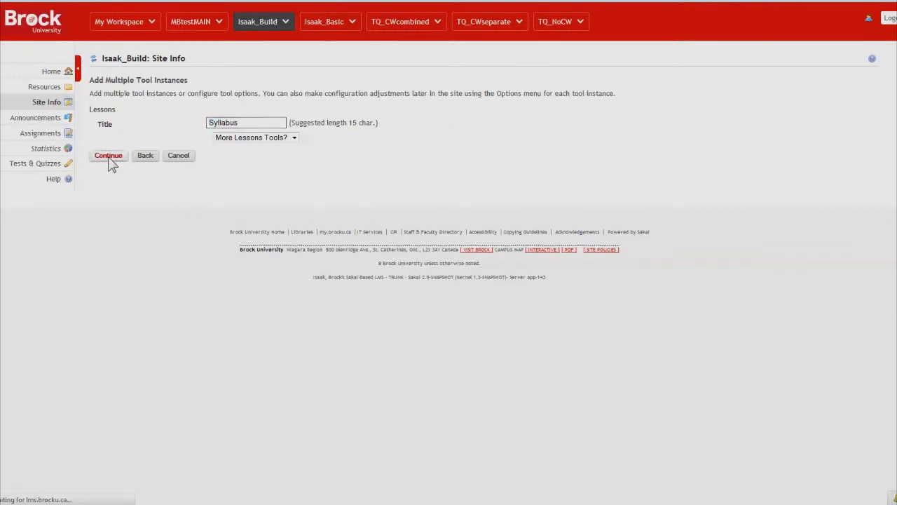
pyautogui.click(105, 209)
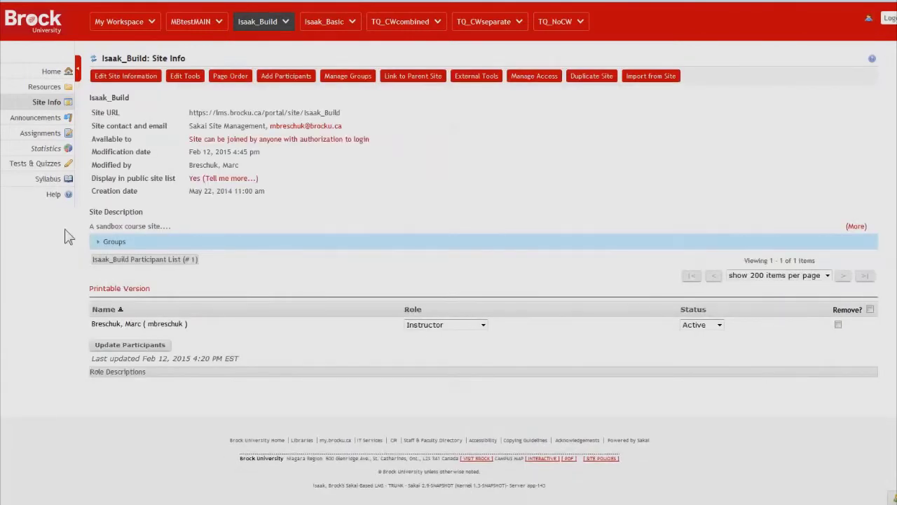
# Open the new, still-empty Syllabus lessons page from the left tool menu
pyautogui.click(11, 183)
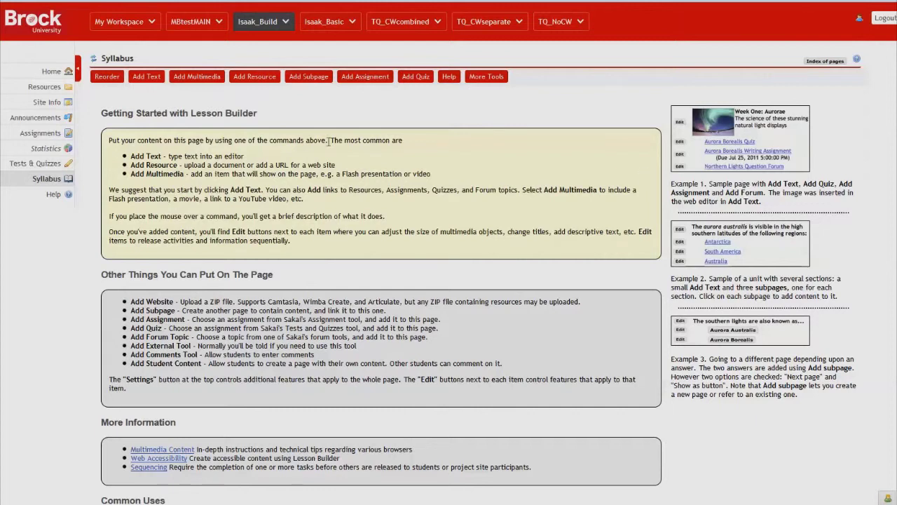
# Paste the CPI 1P00 course details as a text item, with the course title as Heading 1
pyautogui.click(150, 78)
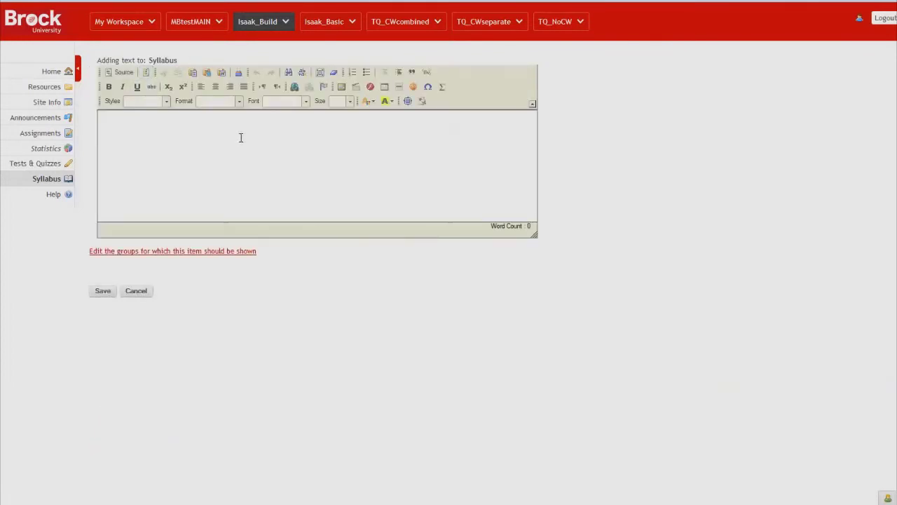
pyautogui.click(220, 73)
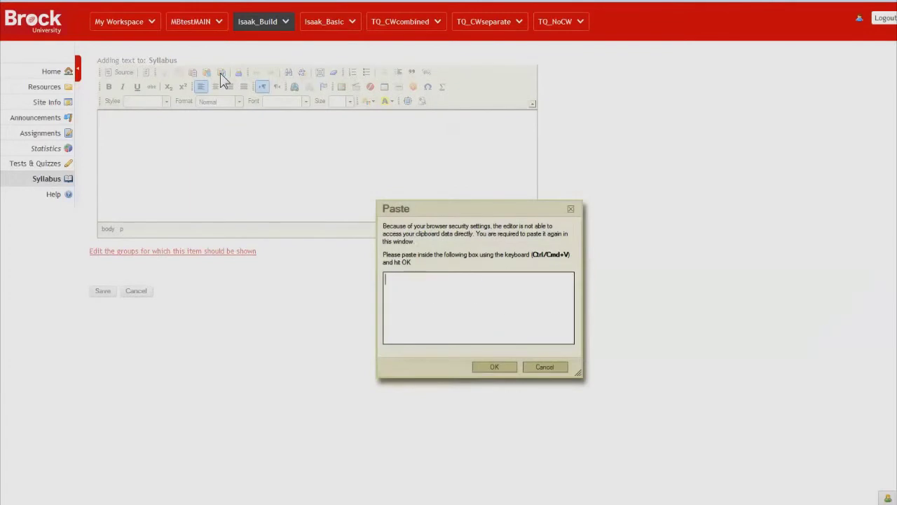
pyautogui.hotkey('ctrl', 'v')
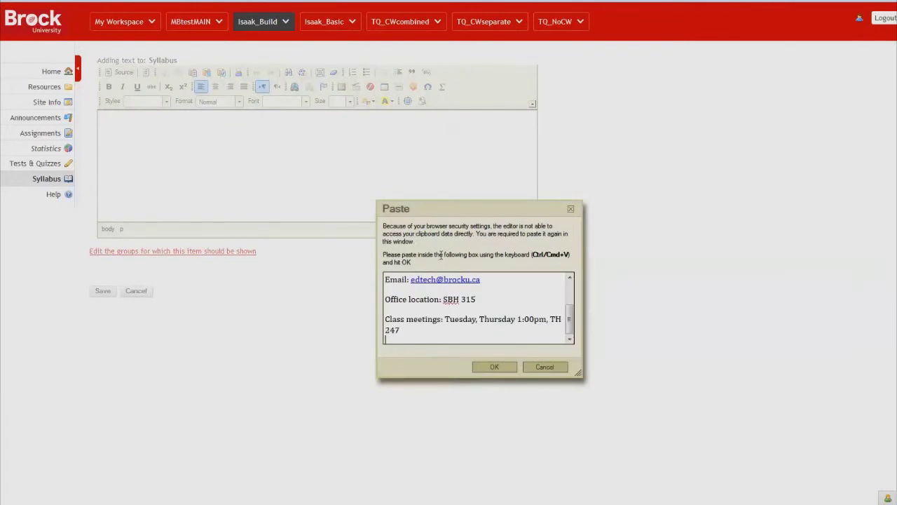
pyautogui.click(499, 367)
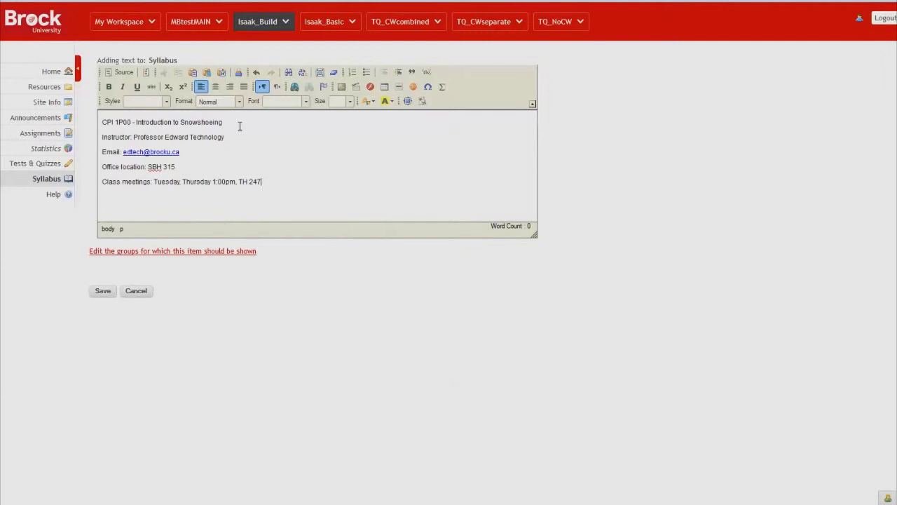
pyautogui.moveTo(239, 126); pyautogui.dragTo(99, 123)
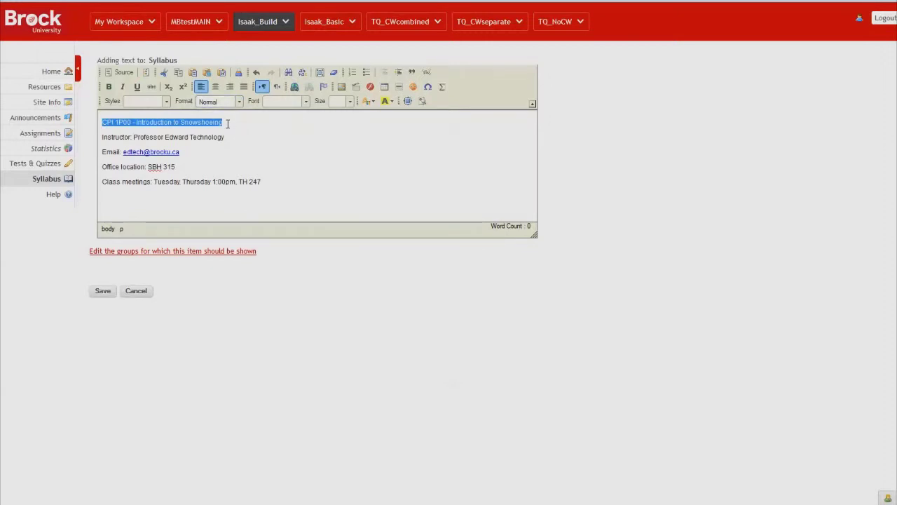
pyautogui.click(239, 101)
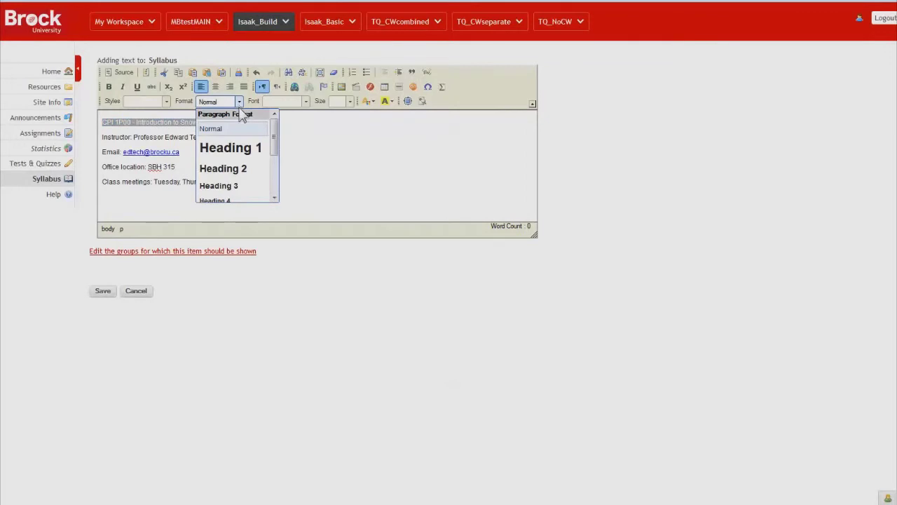
pyautogui.click(249, 150)
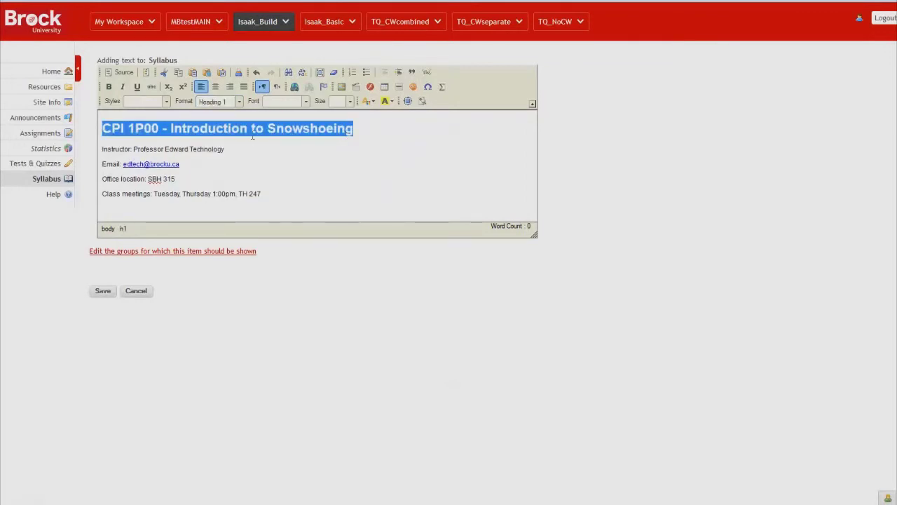
pyautogui.click(103, 293)
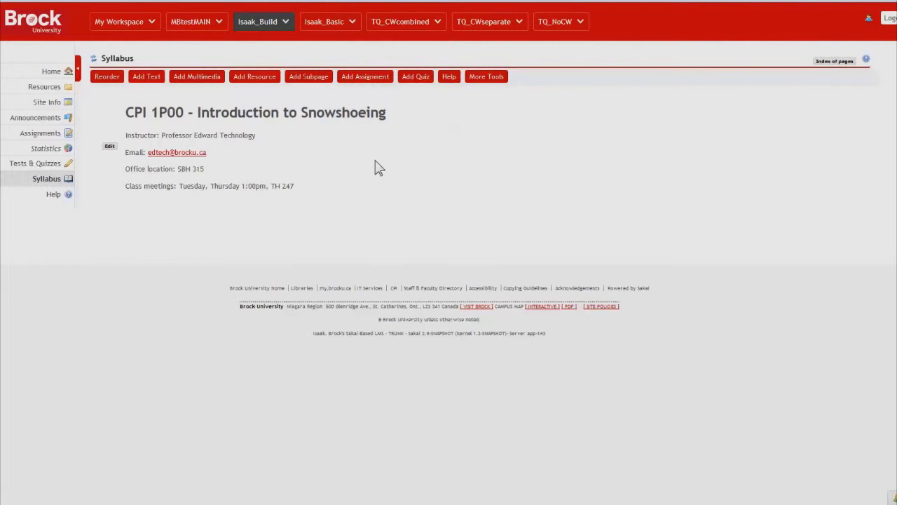
# Add the snowshoe .jpg from the site's files as a multimedia item below the class details
pyautogui.click(198, 78)
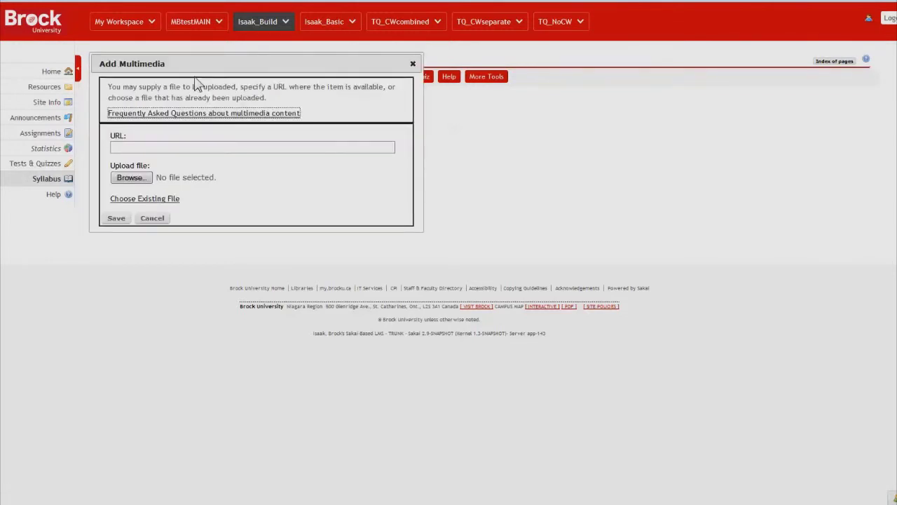
pyautogui.click(145, 200)
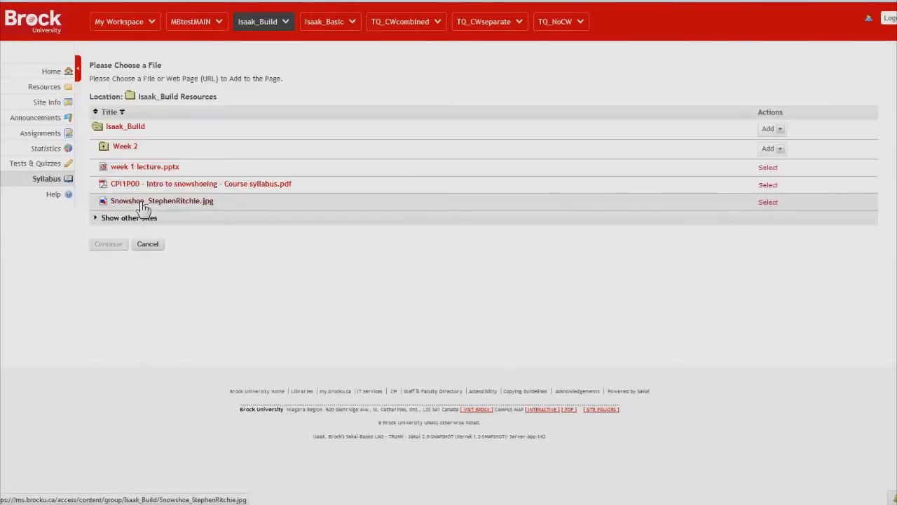
pyautogui.click(769, 203)
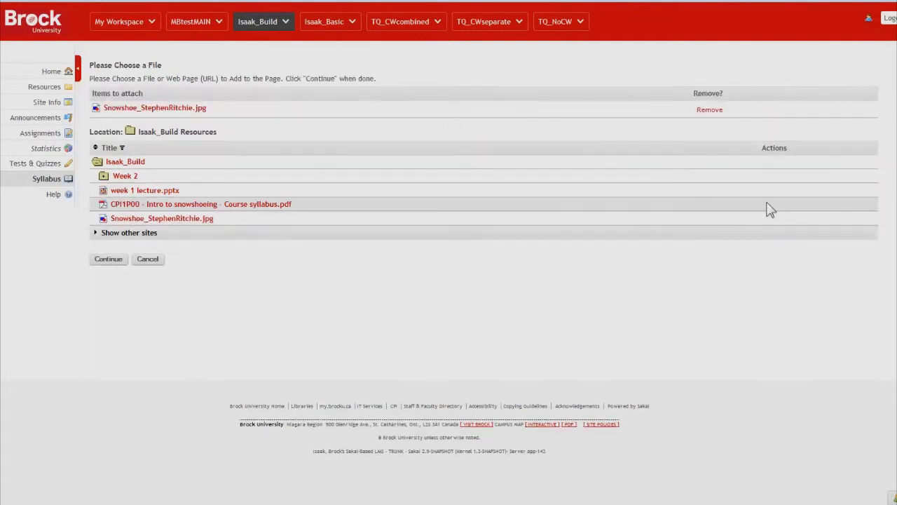
pyautogui.click(106, 259)
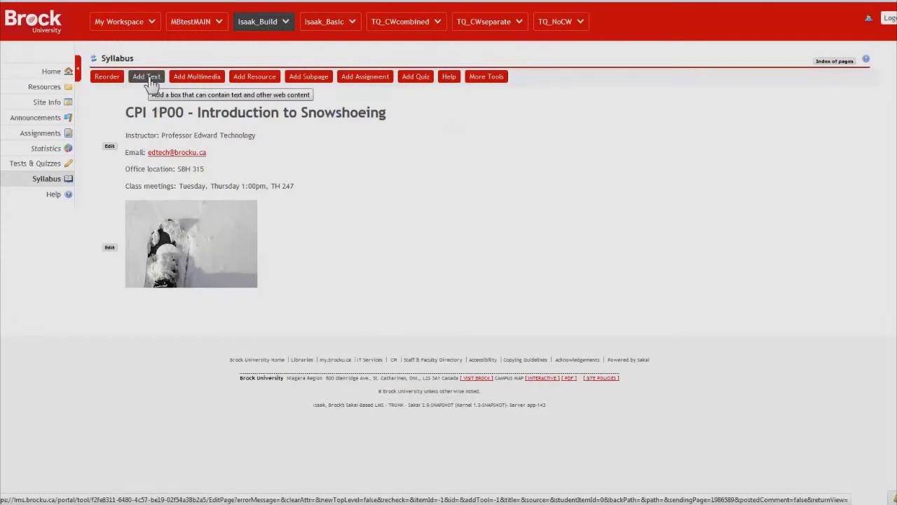
# Add the pasted photo credit line under the image, linking the word Snowshoe to its source URL
pyautogui.click(150, 80)
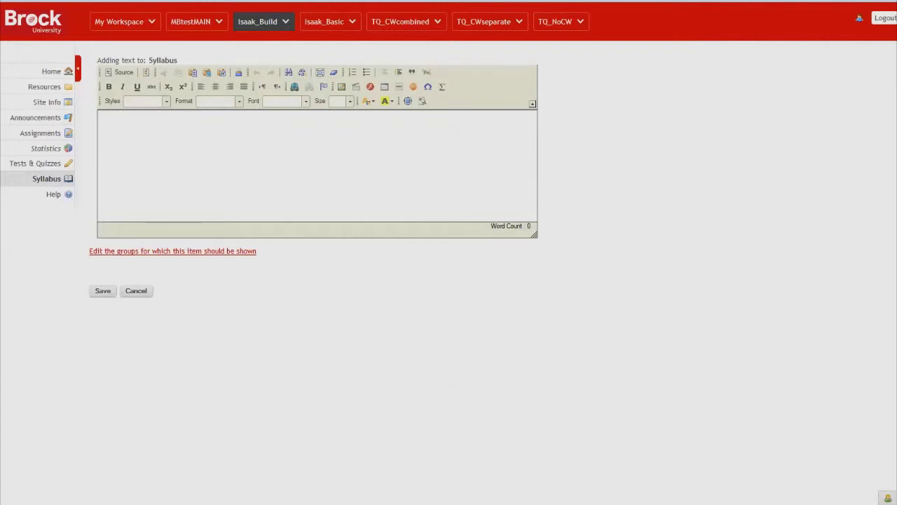
pyautogui.click(168, 138)
pyautogui.write('Snowshoe shared by Stephen Ritchie')
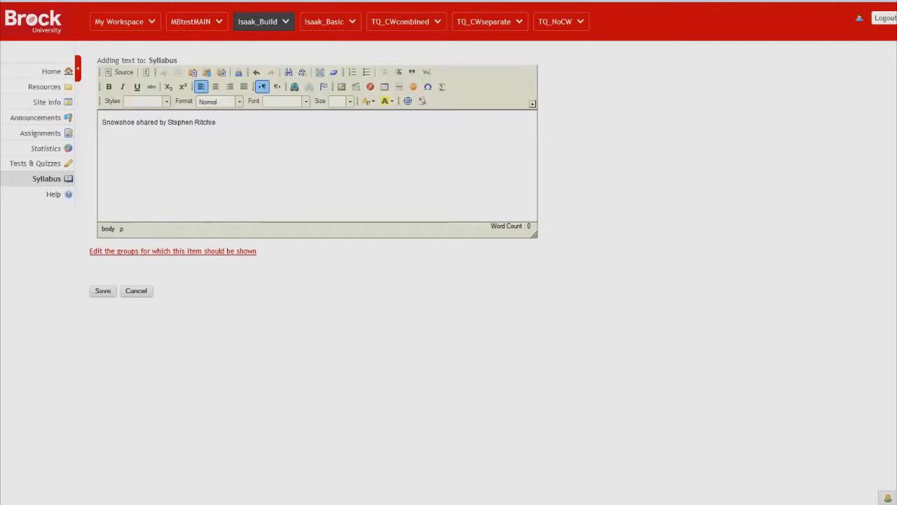
pyautogui.doubleClick(121, 122)
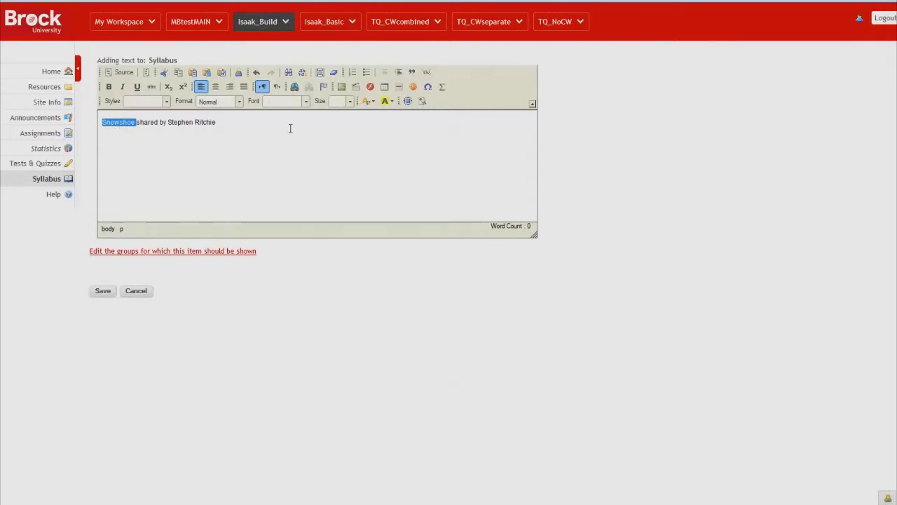
pyautogui.click(295, 87)
pyautogui.hotkey('ctrl', 'v')
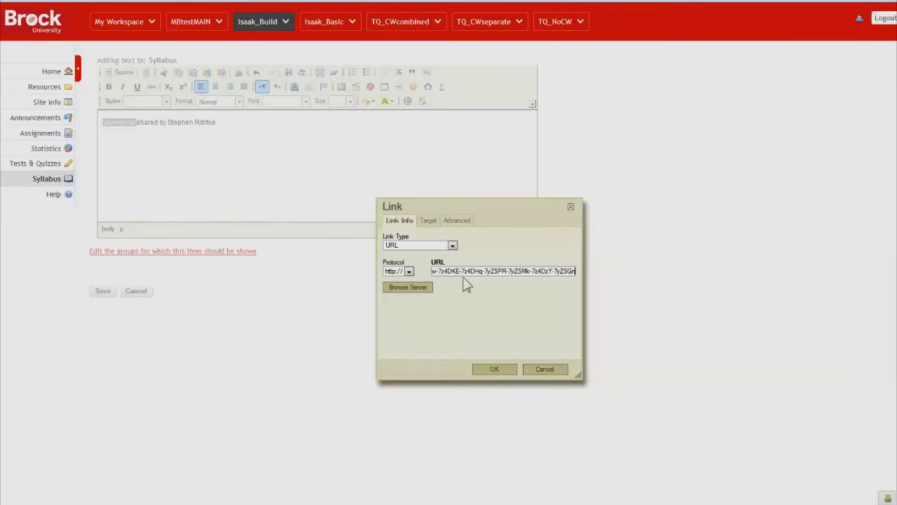
pyautogui.click(495, 367)
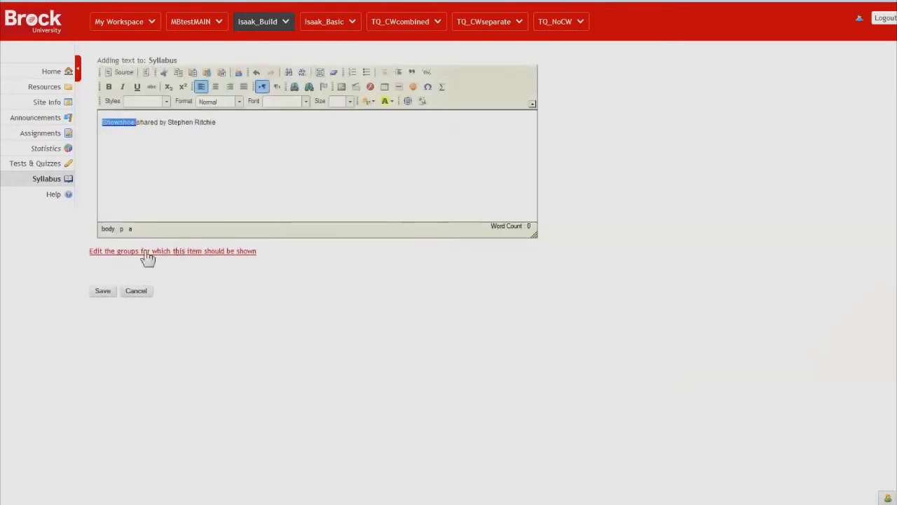
pyautogui.click(100, 291)
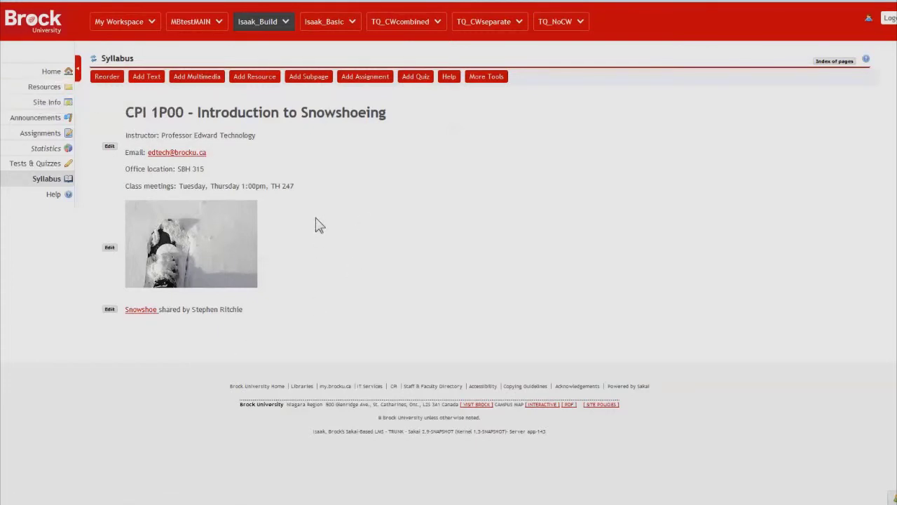
# Attach 'CPI1P00 - Intro to snowshoeing - Course syllabus.pdf' from the site's files below the credit line
pyautogui.click(269, 83)
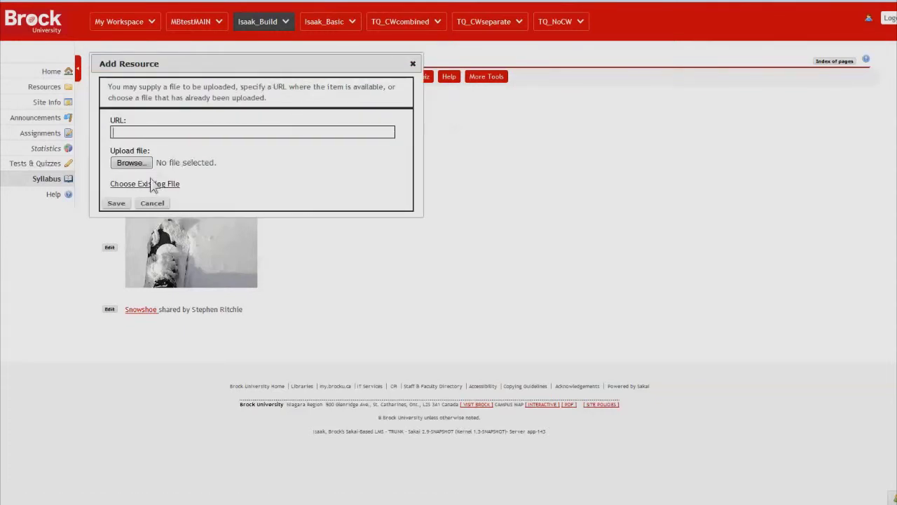
pyautogui.click(152, 183)
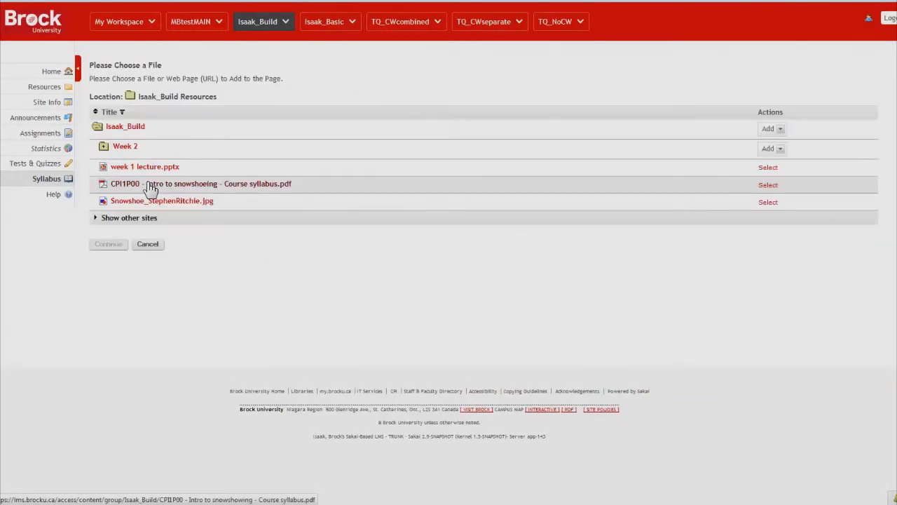
pyautogui.click(775, 188)
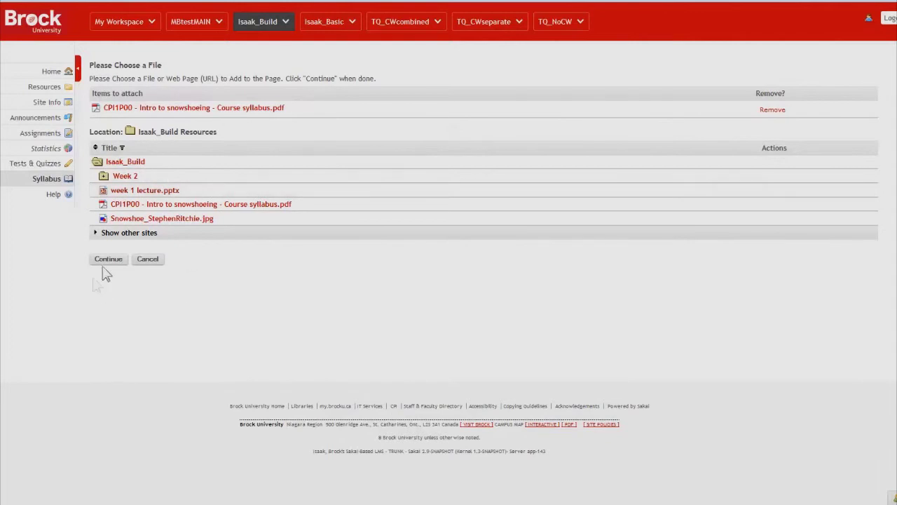
pyautogui.click(109, 259)
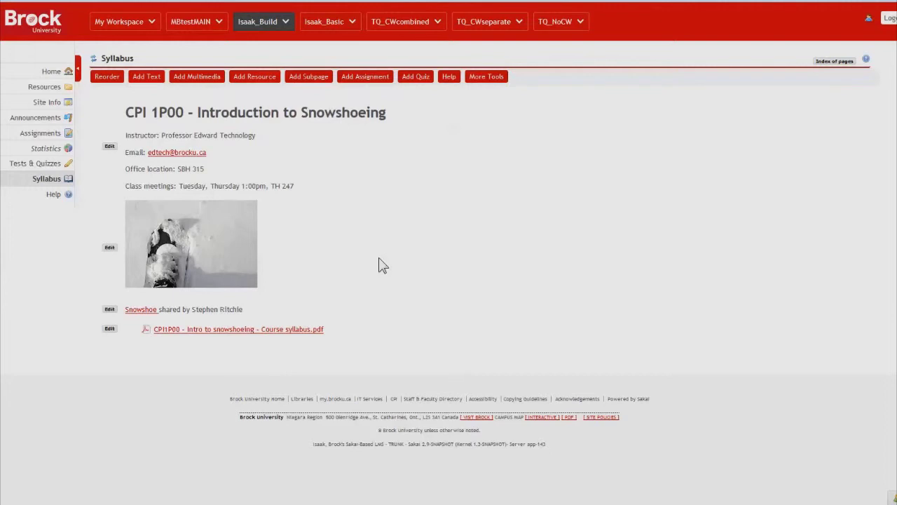
# Add a text item holding the default horizontal rule below the syllabus PDF link
pyautogui.click(147, 84)
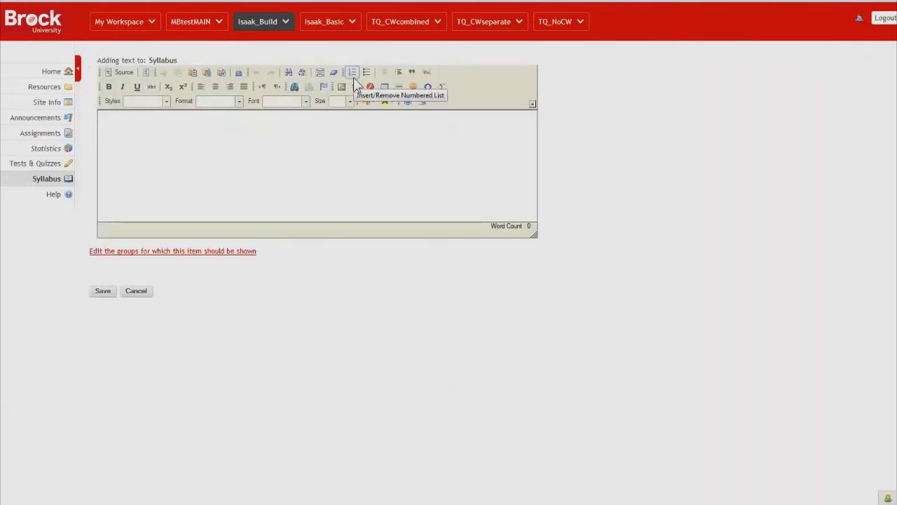
pyautogui.click(105, 293)
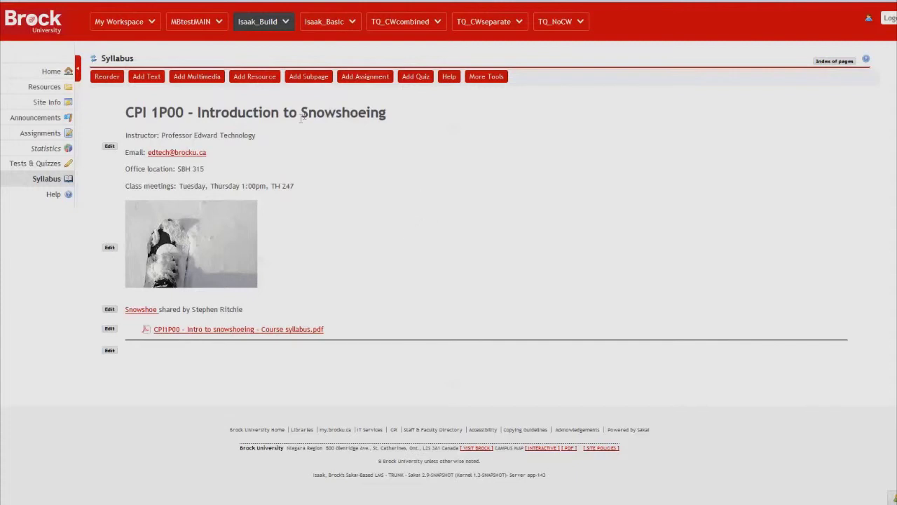
# Create a subpage titled Week 1 at the end of the Syllabus page and open it
pyautogui.click(311, 78)
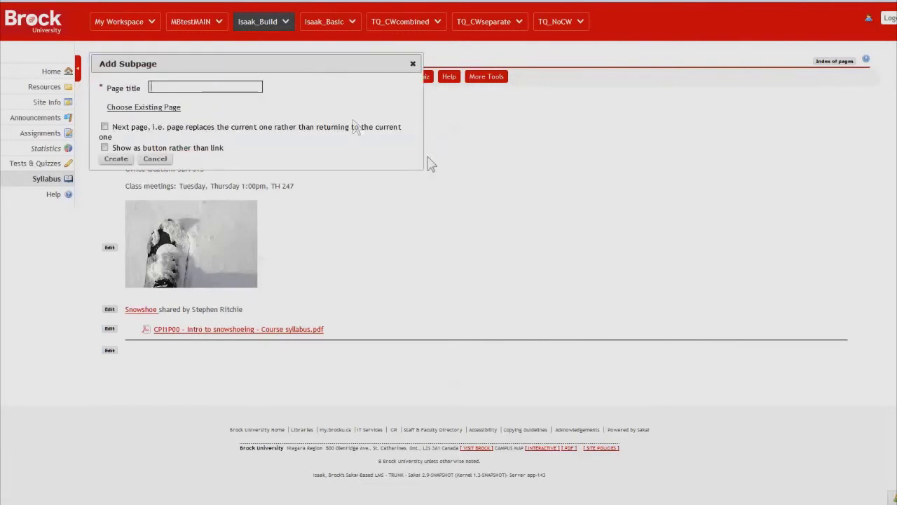
pyautogui.write('Week 1')
pyautogui.click(116, 159)
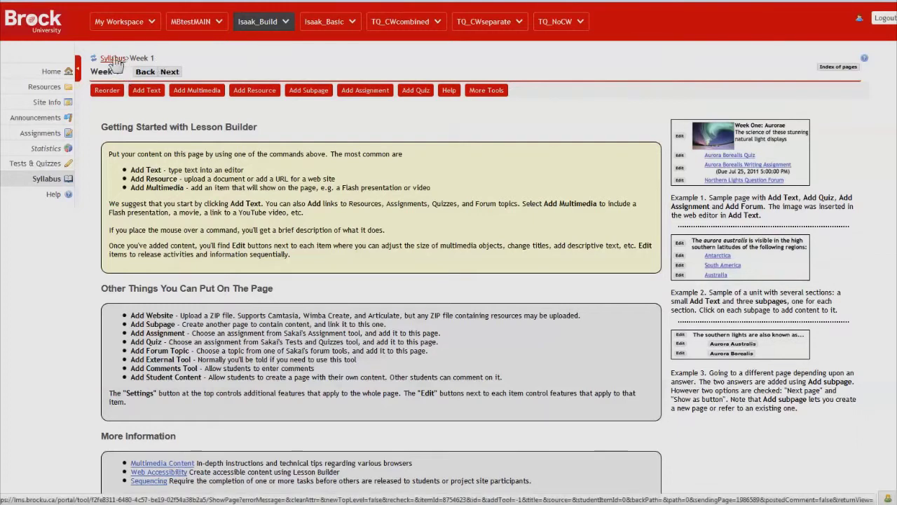
pyautogui.click(113, 60)
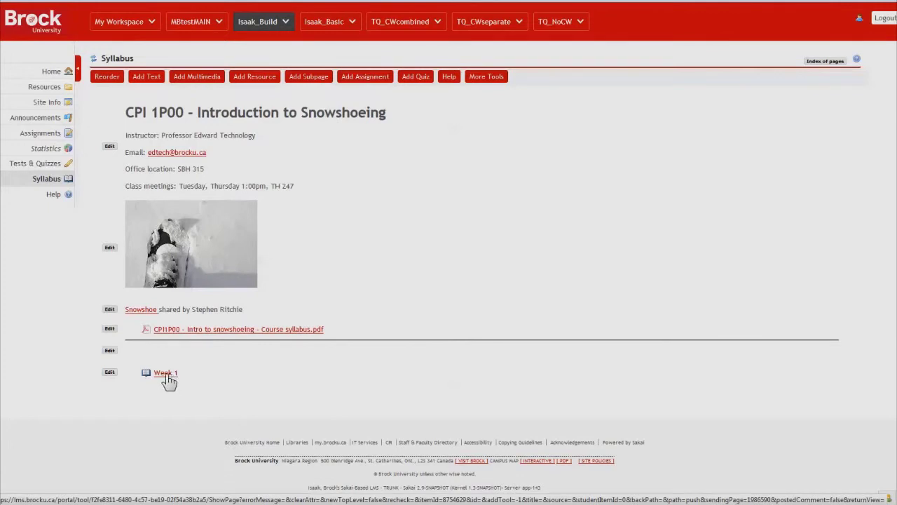
pyautogui.click(165, 377)
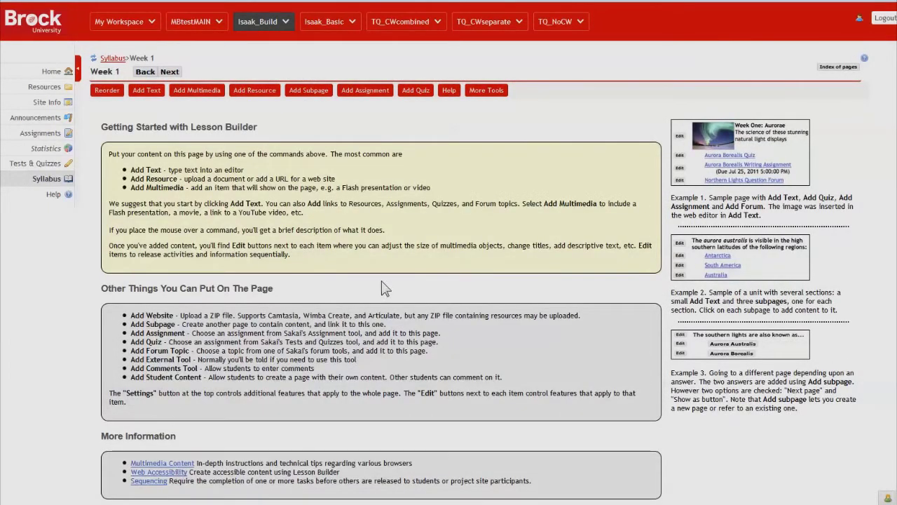
# Add 'Chapter 1 - A brief history of snowshoeing' as a Heading 1 text item on Week 1
pyautogui.click(150, 97)
pyautogui.click(140, 124)
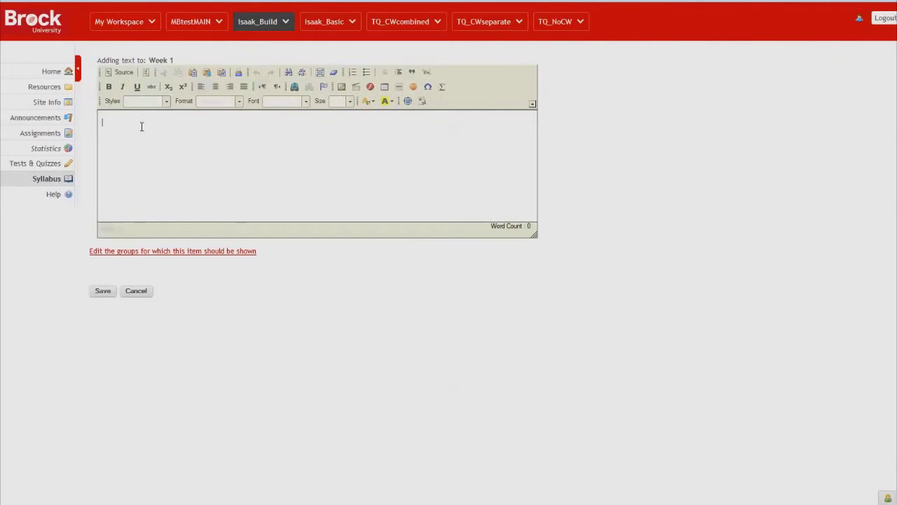
pyautogui.write('Chapter 1 - A brief history of snowshoeing')
pyautogui.moveTo(240, 124); pyautogui.dragTo(102, 124)
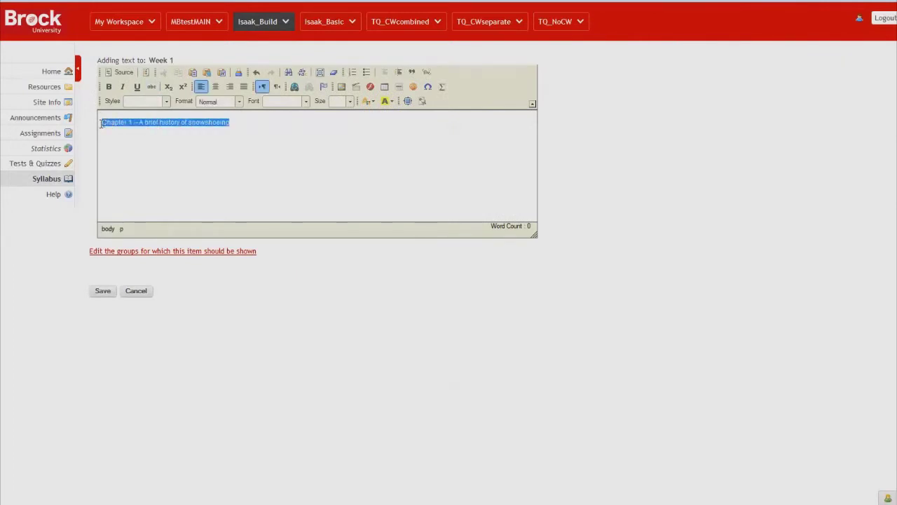
pyautogui.click(238, 102)
pyautogui.click(223, 147)
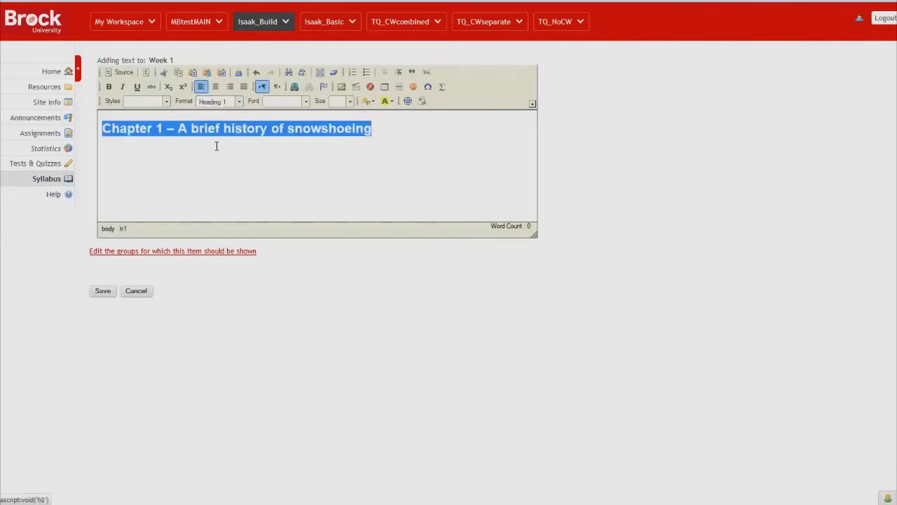
pyautogui.click(103, 293)
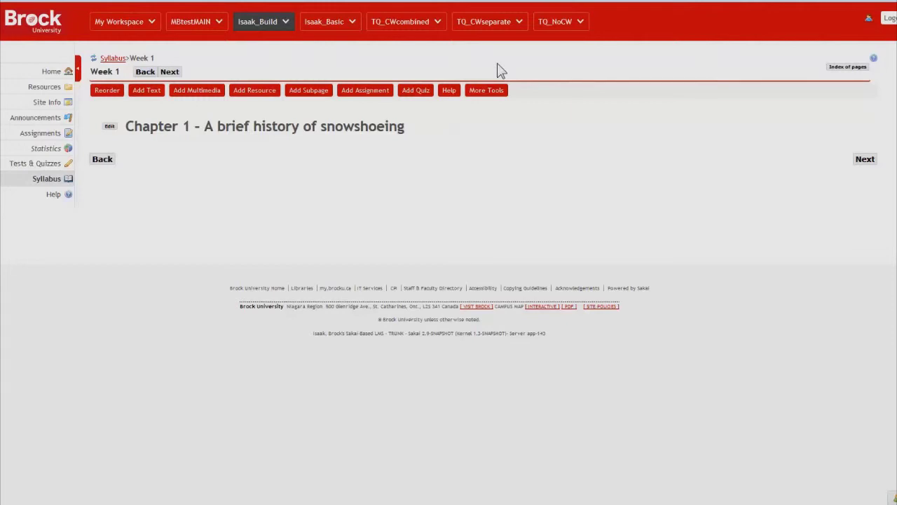
# Add an underlined 'Lecture slides:' text item below the chapter heading
pyautogui.click(151, 97)
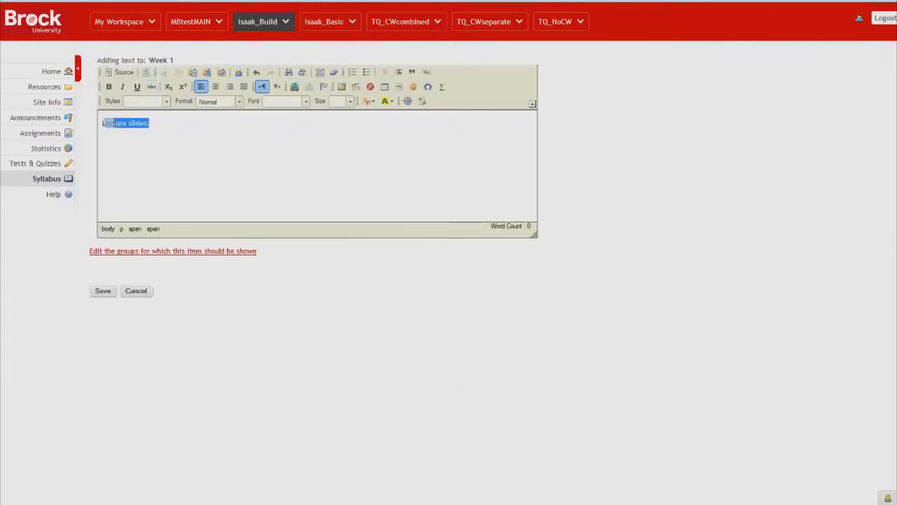
pyautogui.click(137, 89)
pyautogui.click(195, 174)
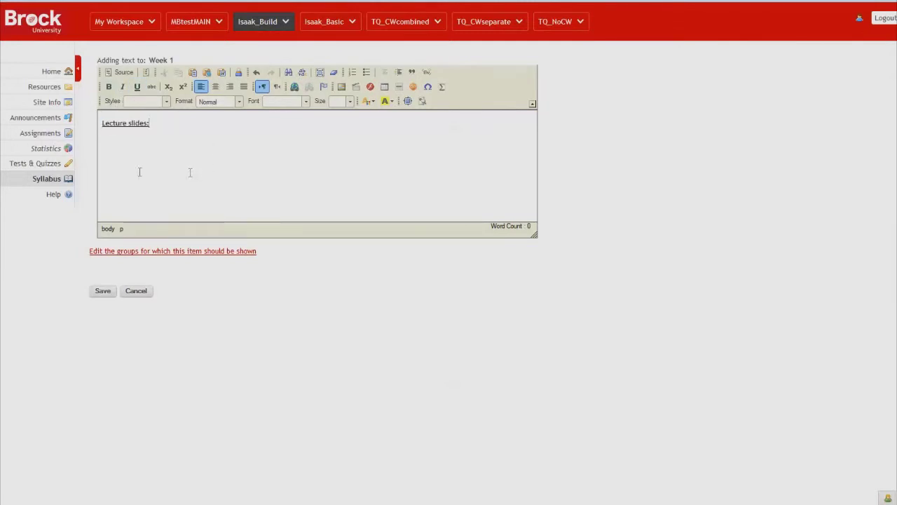
pyautogui.click(104, 290)
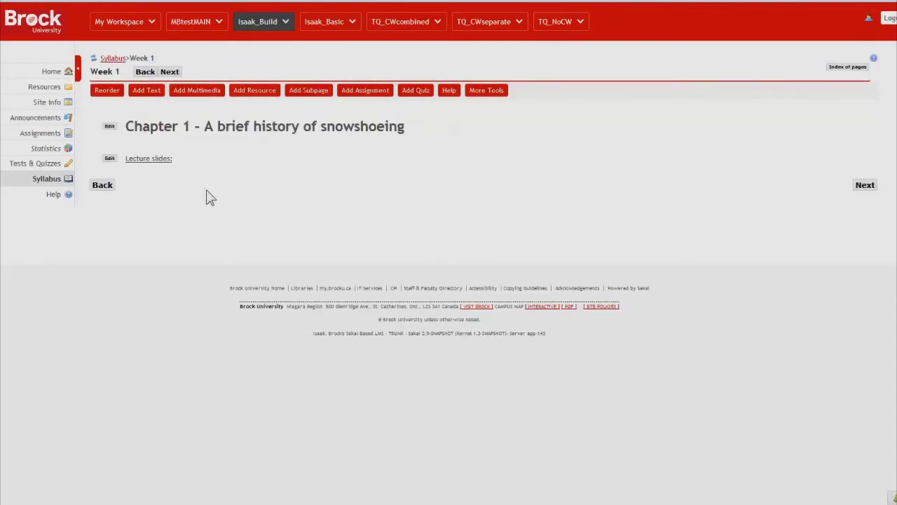
# Attach week 1 lecture.pptx from the site's files below the 'Lecture slides:' label
pyautogui.click(259, 96)
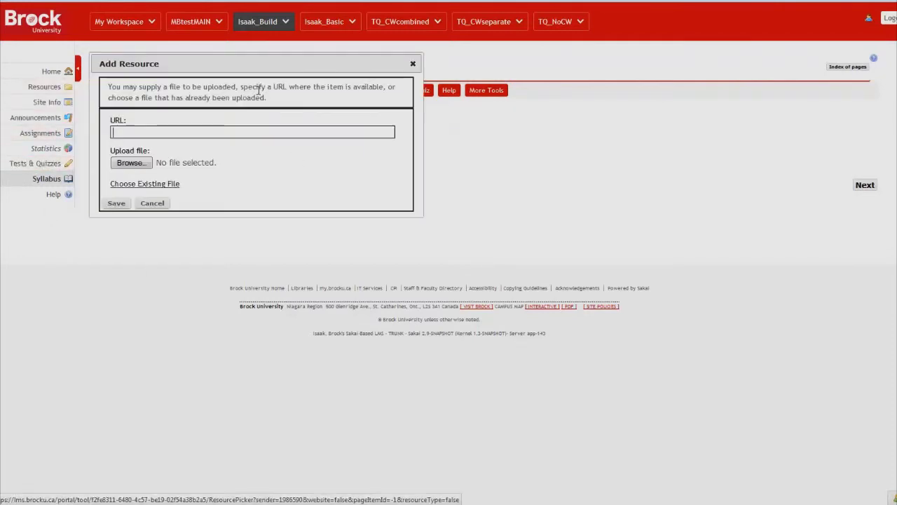
pyautogui.click(150, 184)
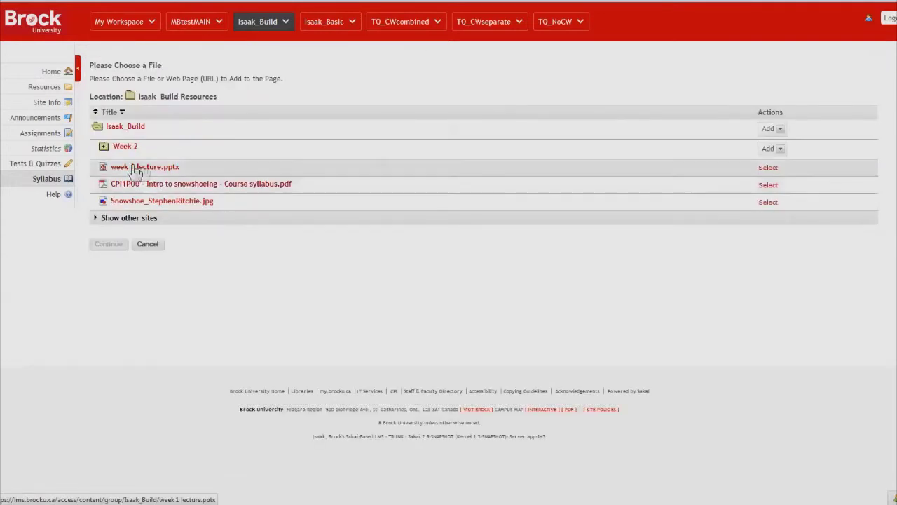
pyautogui.click(768, 169)
pyautogui.click(112, 260)
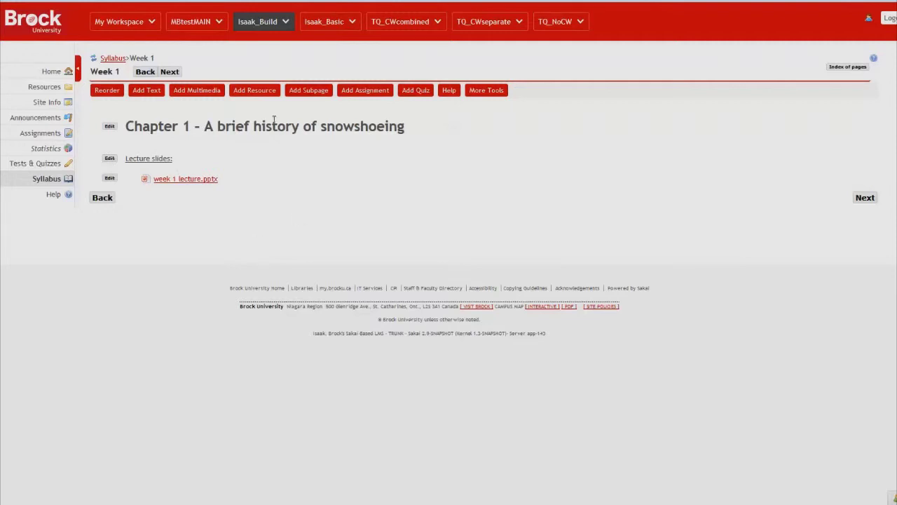
# Start a new Week 1 text item with an underlined 'Readings:' label
pyautogui.click(146, 95)
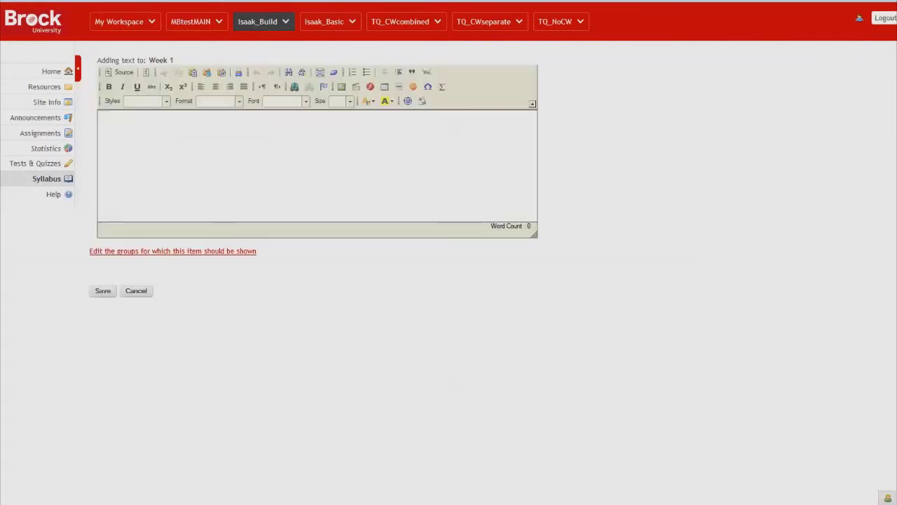
pyautogui.write('REading')
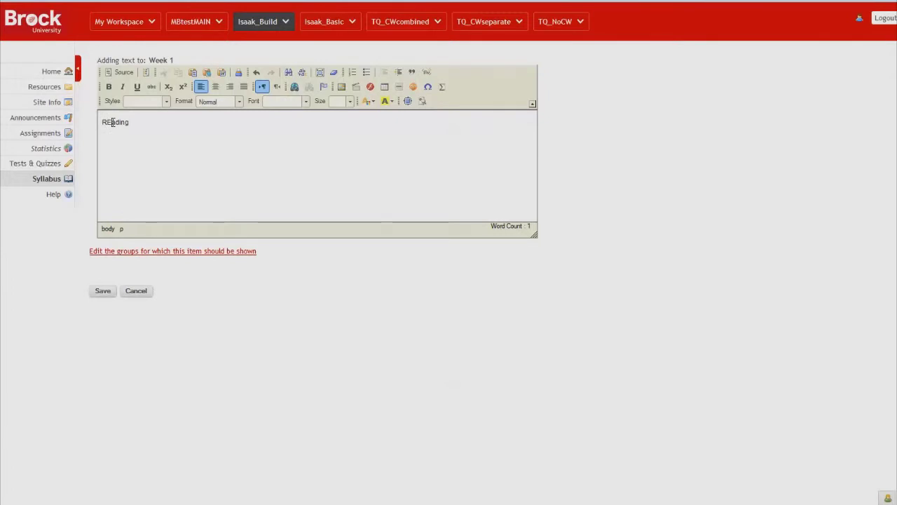
pyautogui.click(112, 122)
pyautogui.press('BackSpace')
pyautogui.write('e')
pyautogui.click(133, 128)
pyautogui.write('s')
pyautogui.doubleClick(116, 123)
pyautogui.click(137, 86)
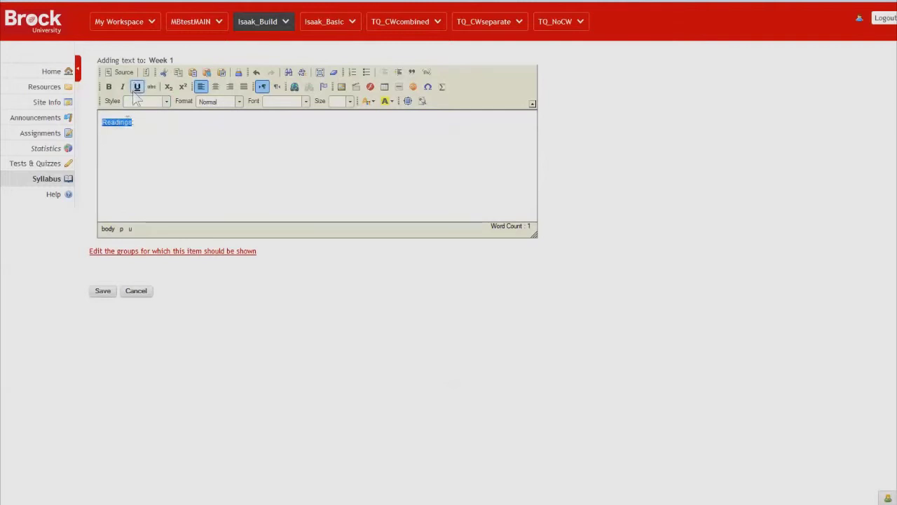
# Paste 'Paleastra, Adaptive Snowshoeing' below the label and link it to the reading's web address
pyautogui.click(129, 132)
pyautogui.write('Paleastra, Adaptive Snowshoeing')
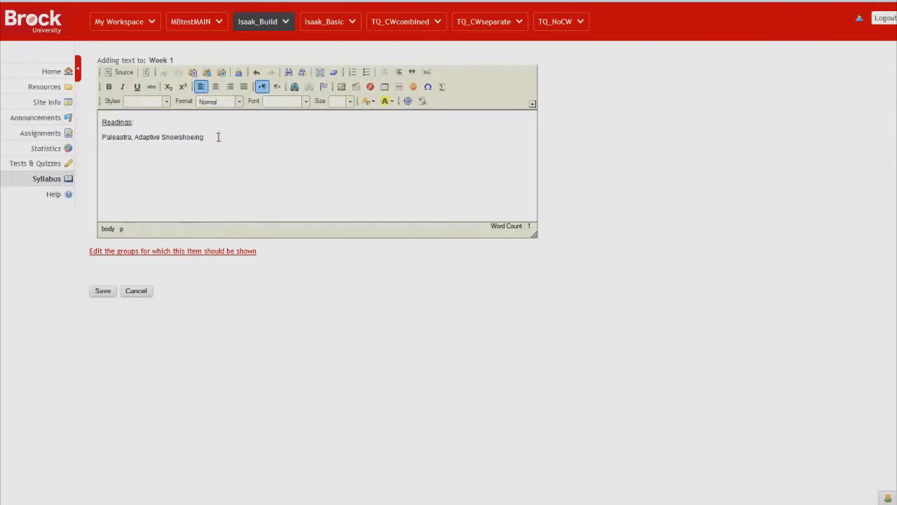
pyautogui.moveTo(217, 138); pyautogui.dragTo(98, 140)
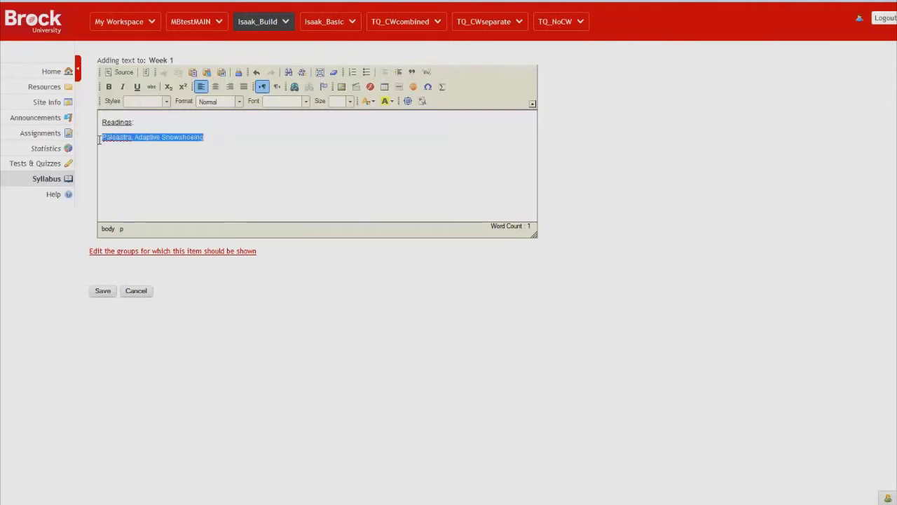
pyautogui.click(295, 88)
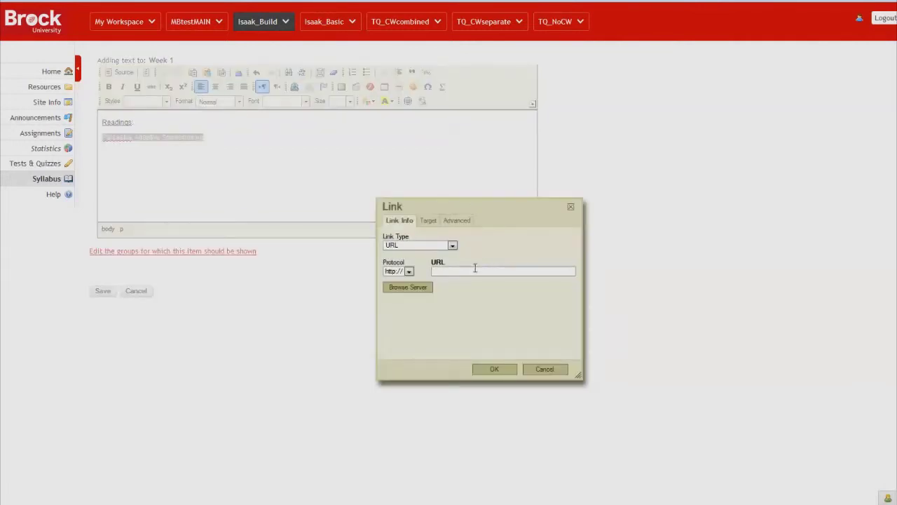
pyautogui.hotkey('ctrl', 'v')
pyautogui.click(495, 368)
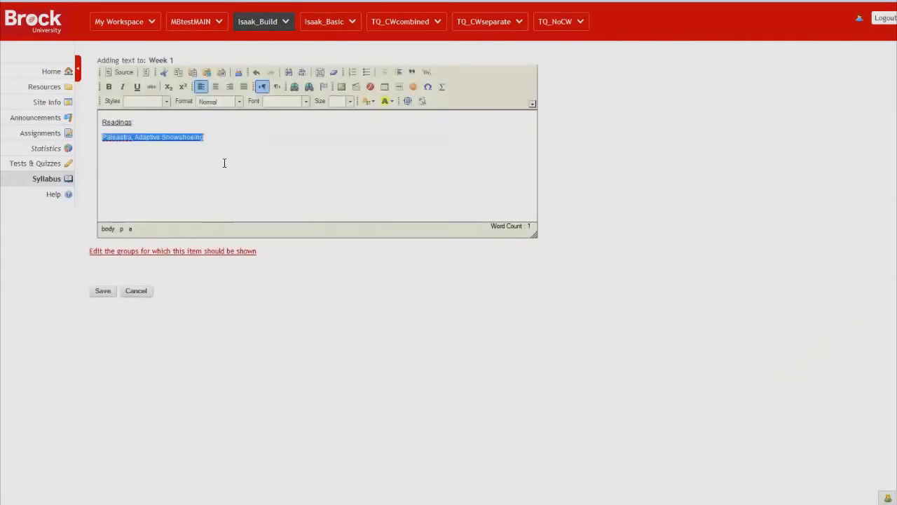
# Bullet the linked reading, add a 'Smith, Chapter 1' bullet, and save the item
pyautogui.click(101, 137)
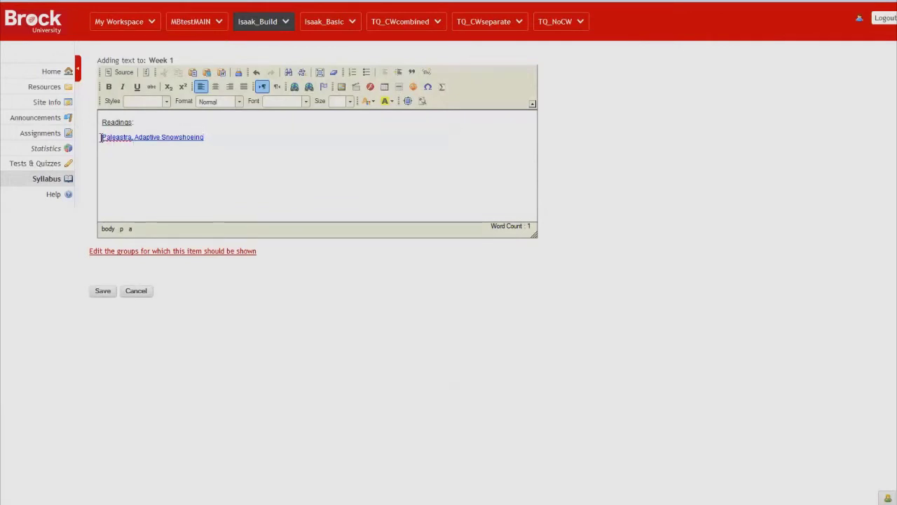
pyautogui.click(366, 72)
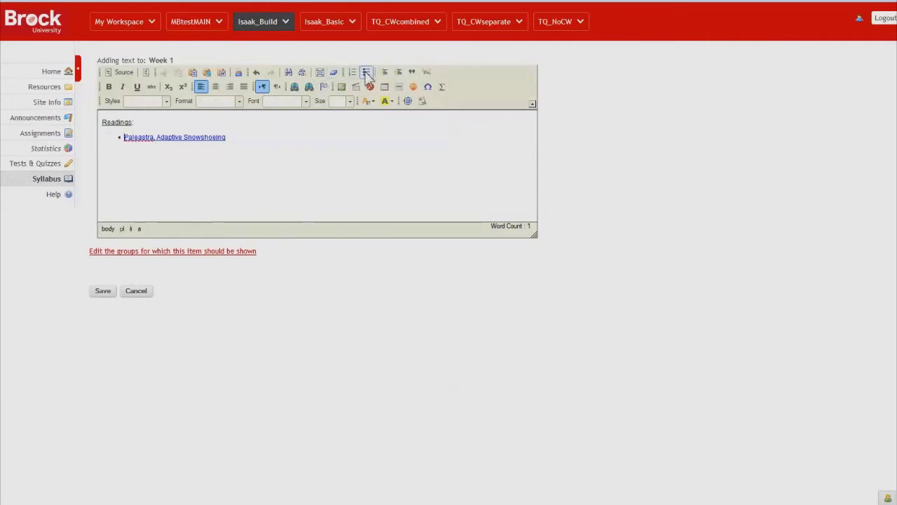
pyautogui.click(242, 138)
pyautogui.press('Return')
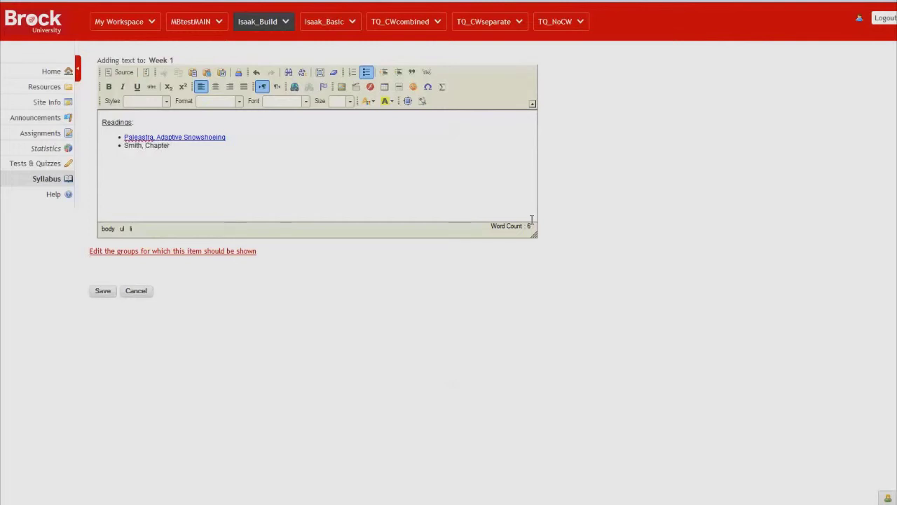
pyautogui.write('1')
pyautogui.click(104, 293)
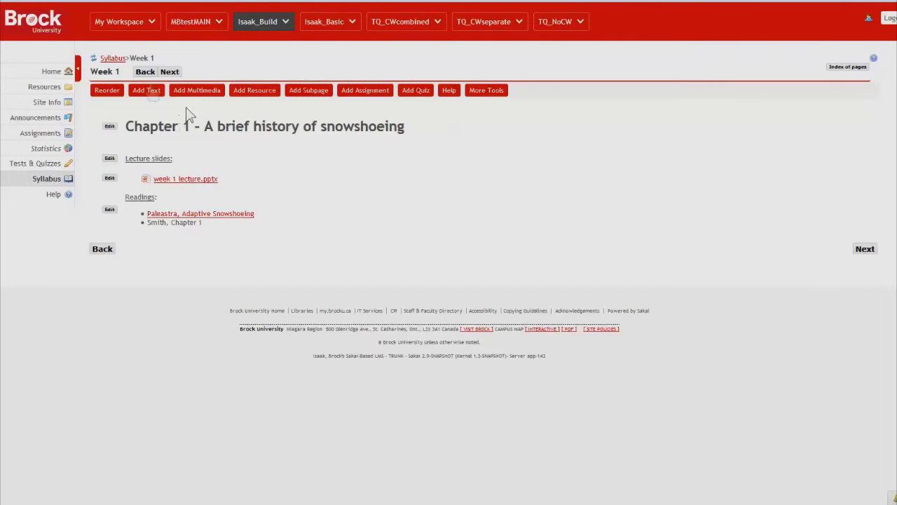
# From the Syllabus page, create a subpage titled 'Week 2'
pyautogui.click(112, 59)
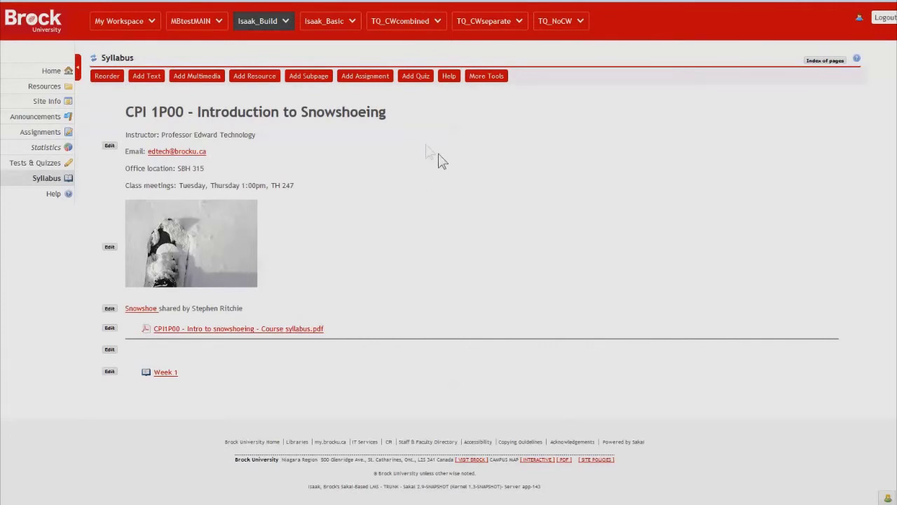
pyautogui.click(303, 77)
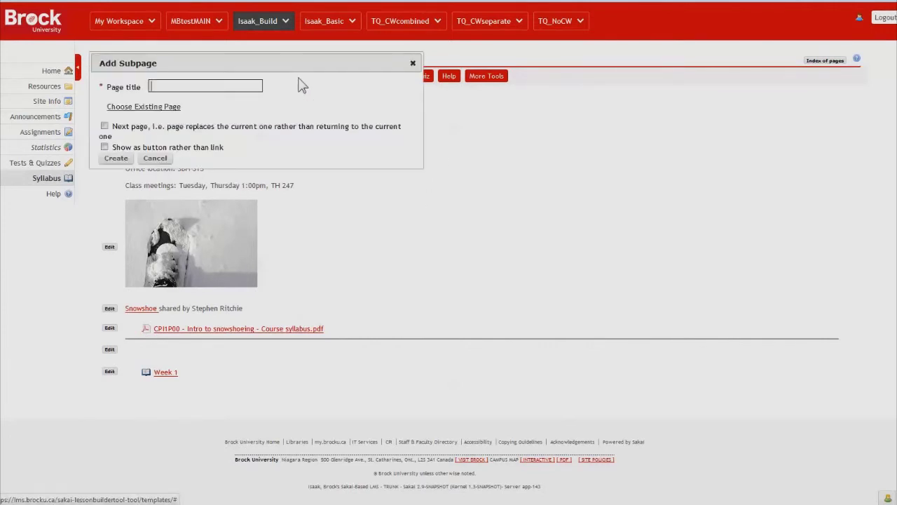
pyautogui.write('W')
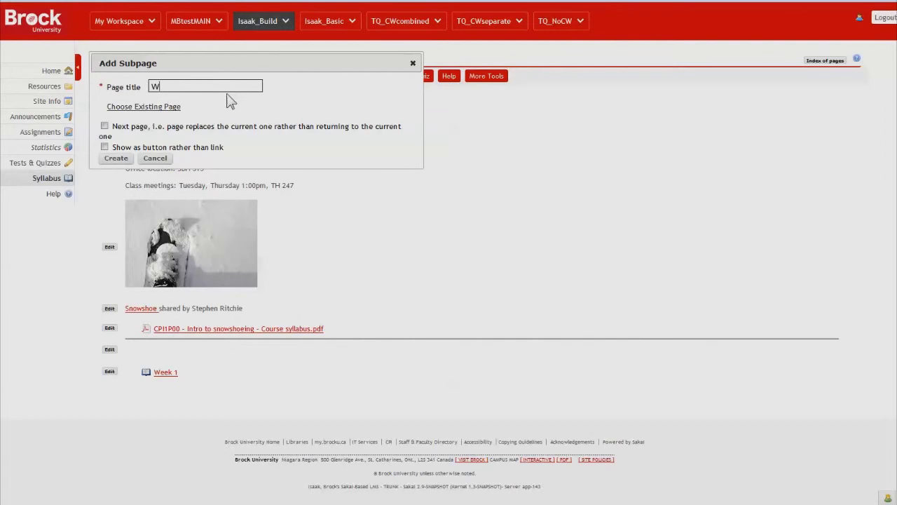
pyautogui.write('eek 2')
pyautogui.click(117, 159)
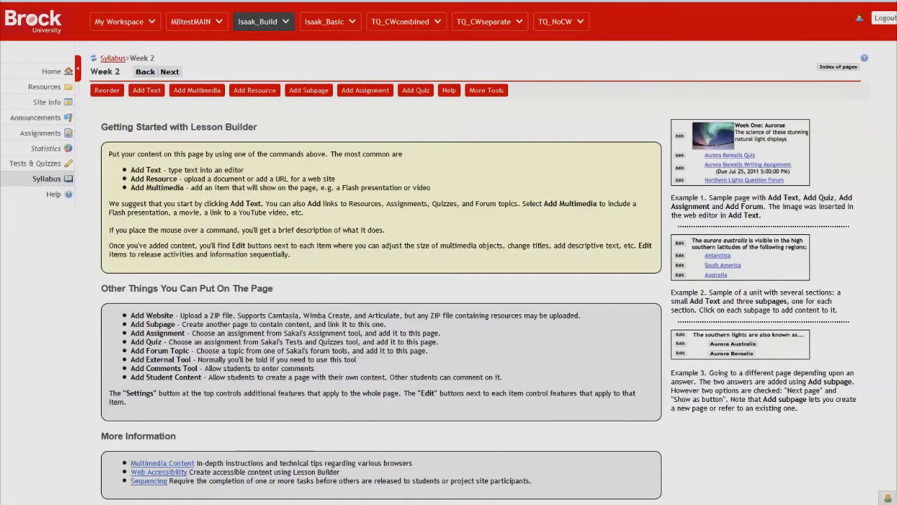
# Add a text item with 'Chapter 2 – Snowshoe design' formatted as Heading 1
pyautogui.click(143, 91)
pyautogui.click(140, 153)
pyautogui.write('Chapter 2 – Snowshoe design')
pyautogui.moveTo(201, 124); pyautogui.dragTo(95, 123)
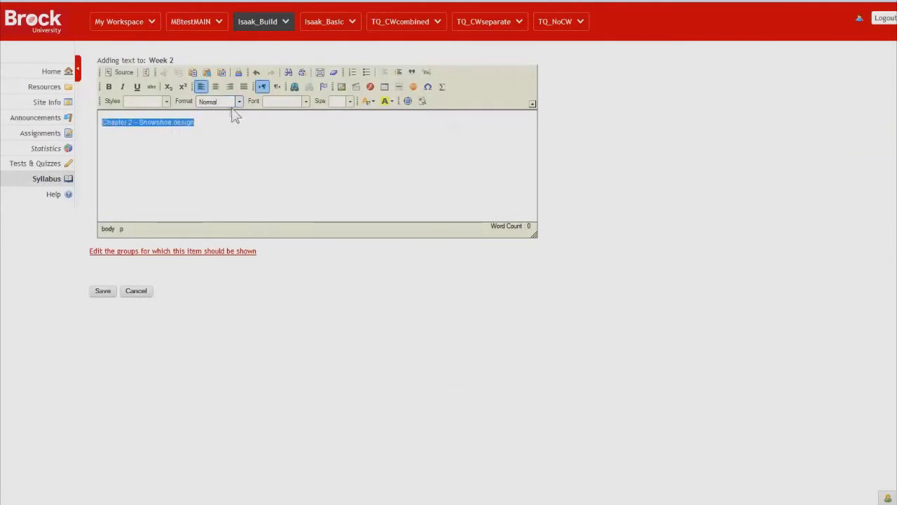
pyautogui.click(238, 102)
pyautogui.click(231, 149)
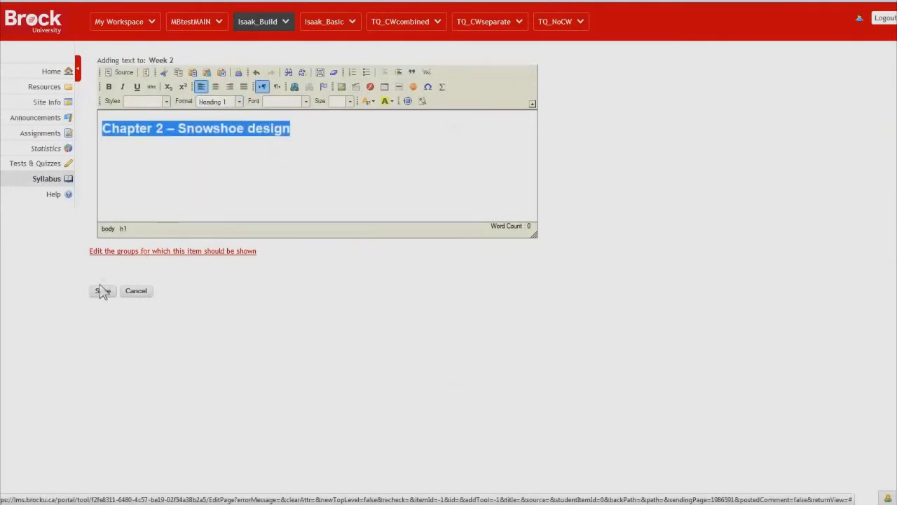
pyautogui.click(102, 291)
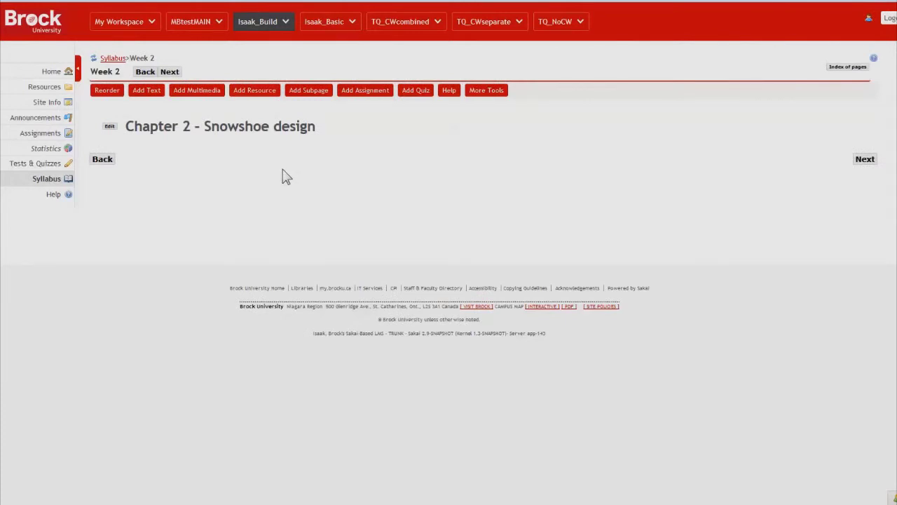
# Add an underlined 'Weekly quiz:' text item below the heading
pyautogui.click(146, 91)
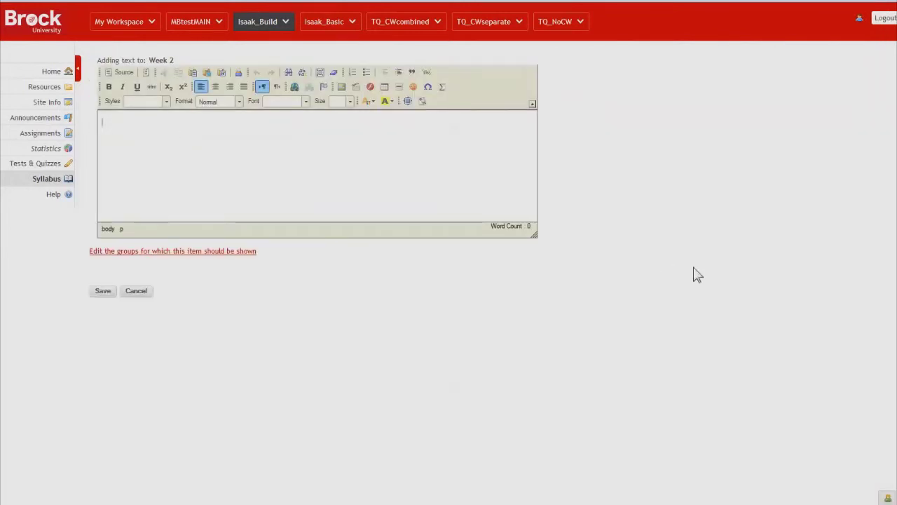
pyautogui.write('Weekly quiz')
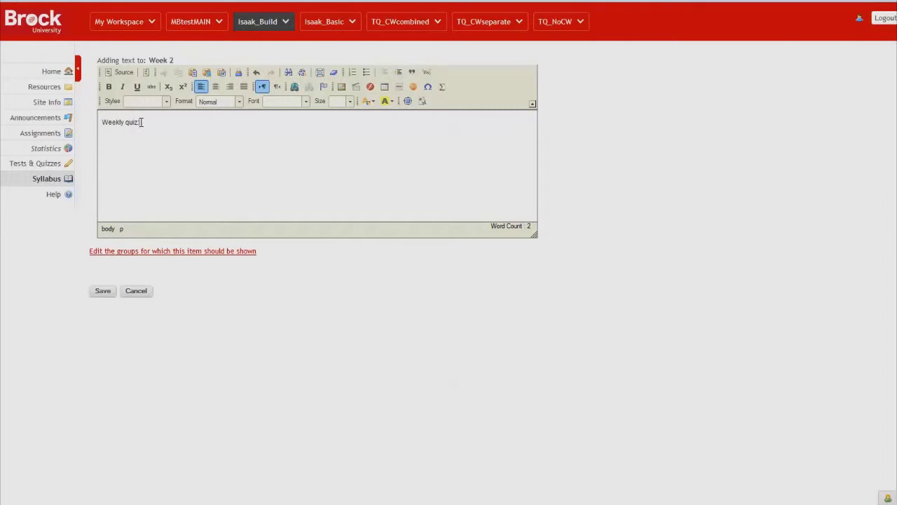
pyautogui.moveTo(141, 122); pyautogui.dragTo(101, 123)
pyautogui.click(137, 86)
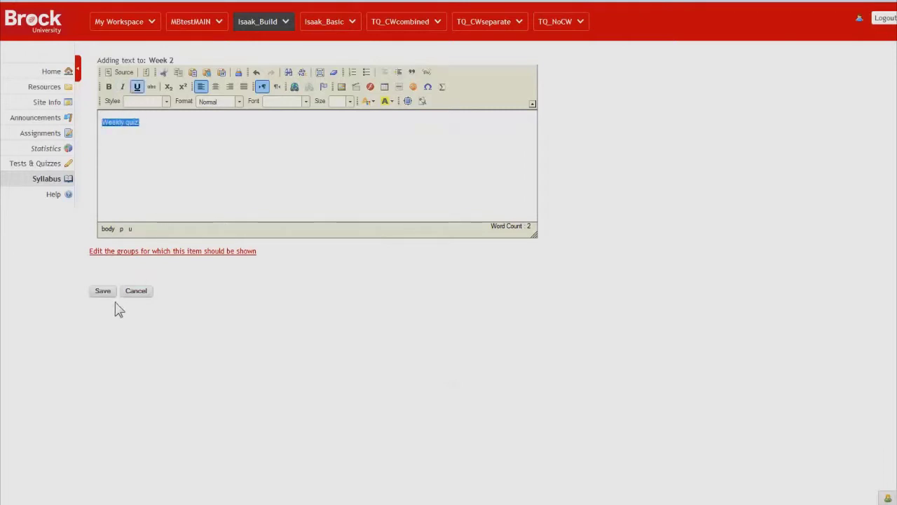
pyautogui.click(110, 289)
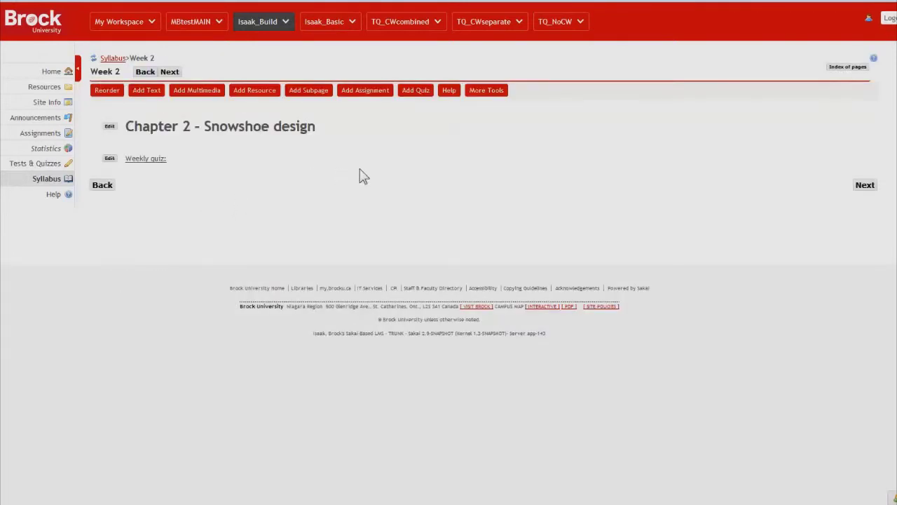
# Add the existing 'Week 1 quiz' as a quiz link on Week 2
pyautogui.click(416, 91)
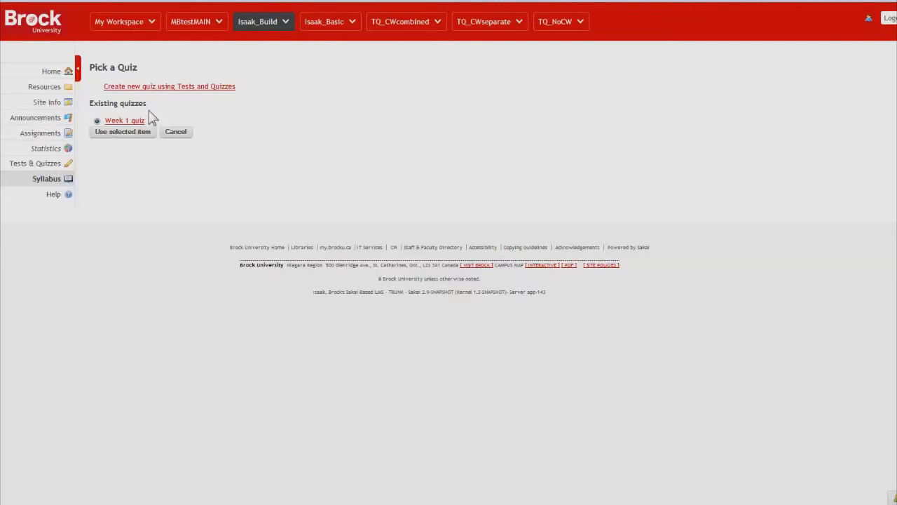
pyautogui.click(120, 135)
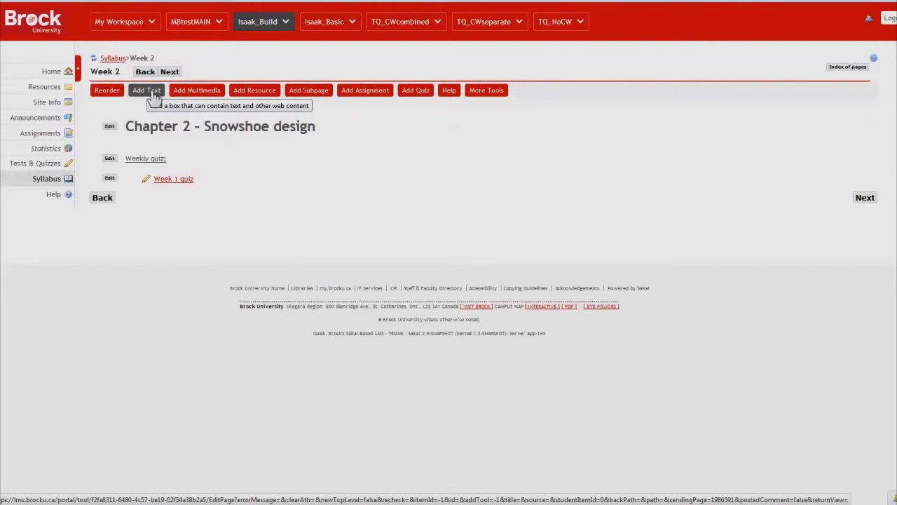
# Add a text item with underlined 'Readings:' and a bullet 'Smith, Chapter 2', then save
pyautogui.click(153, 95)
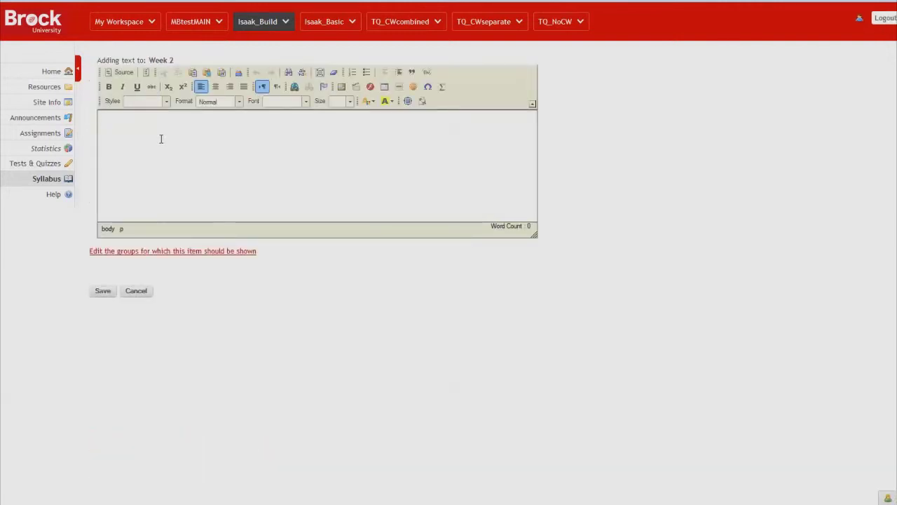
pyautogui.write('Readings:')
pyautogui.doubleClick(120, 120)
pyautogui.click(137, 86)
pyautogui.click(121, 134)
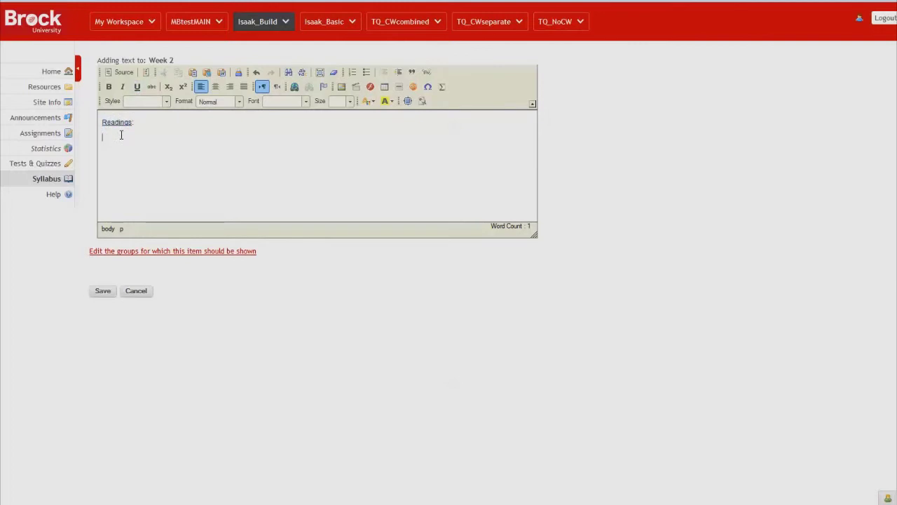
pyautogui.click(366, 71)
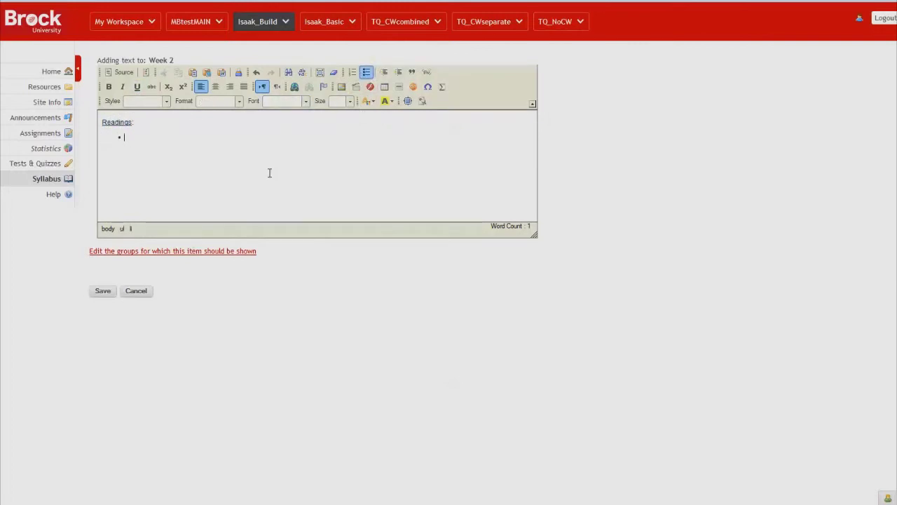
pyautogui.write('Smith, Chapter 2')
pyautogui.click(102, 292)
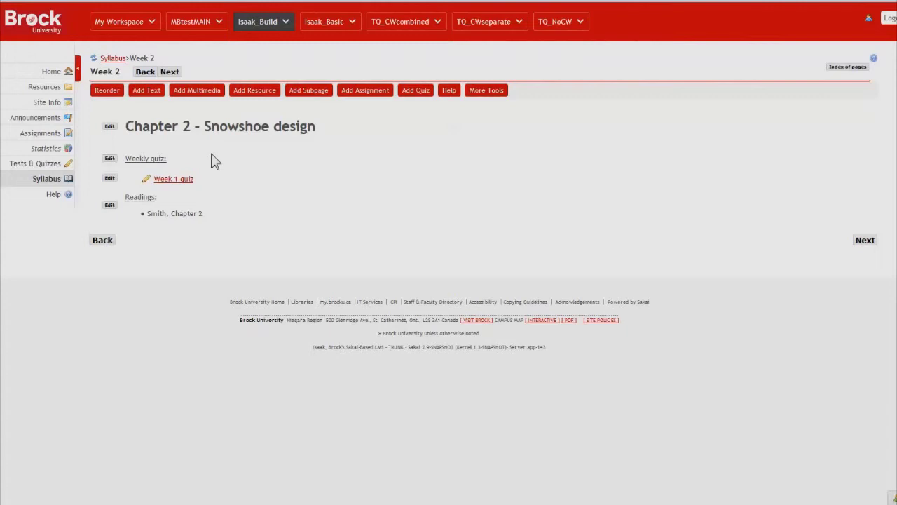
# Embed the 'Modern vs Traditional Snowshoes' YouTube video by pasting its URL as multimedia
pyautogui.click(197, 93)
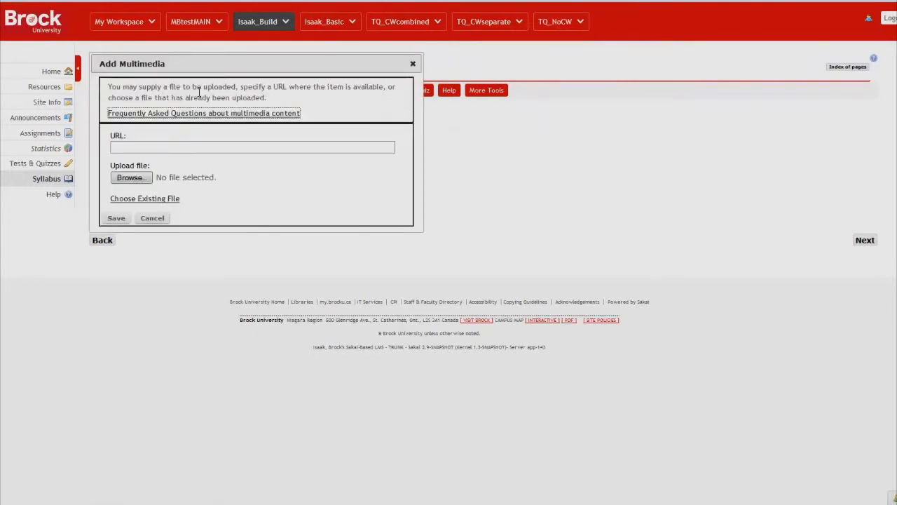
pyautogui.click(209, 146)
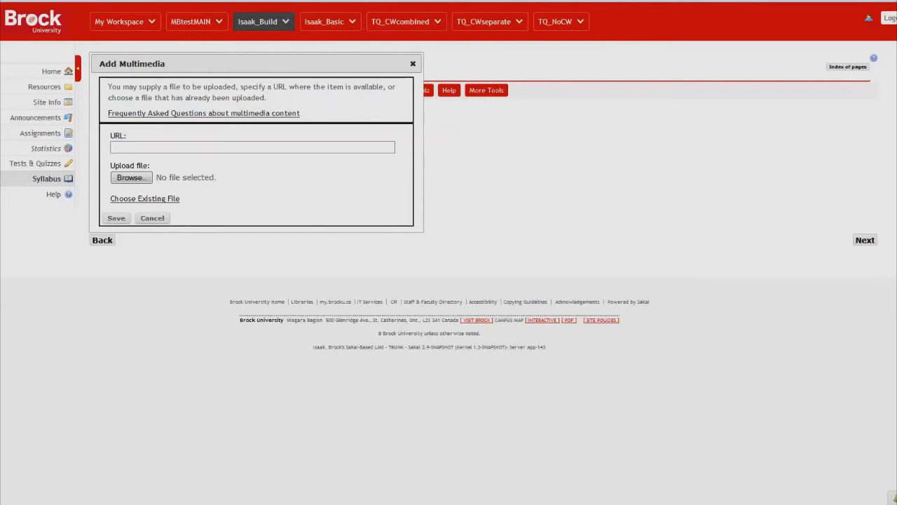
pyautogui.click(224, 148)
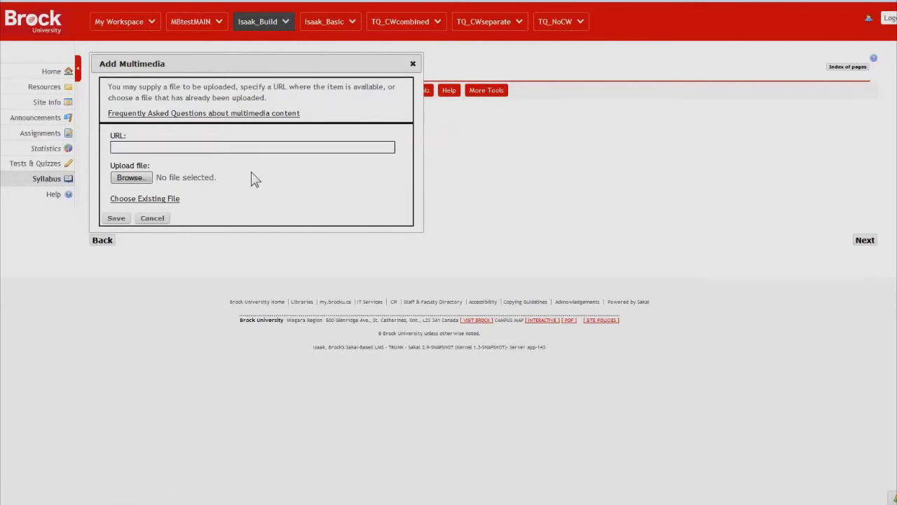
pyautogui.write('https://www.youtube.com/watch?v=qBTO0jivSXE')
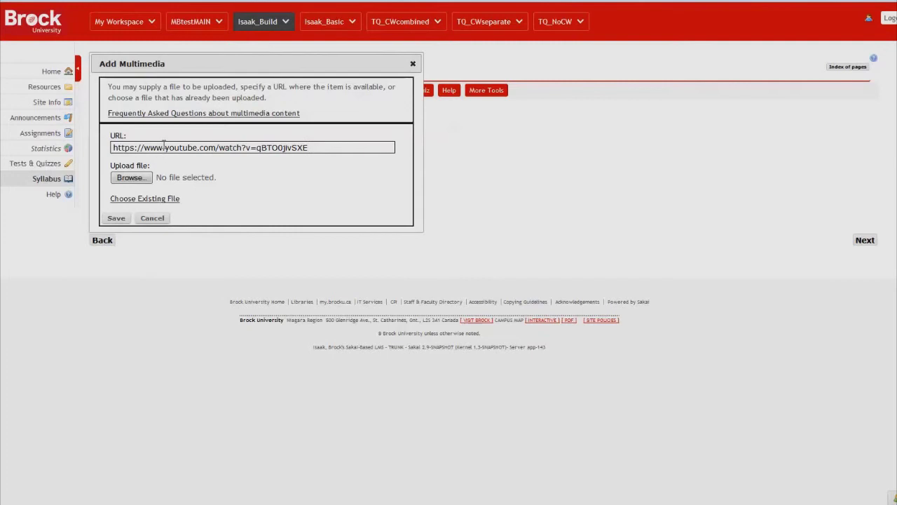
pyautogui.click(117, 221)
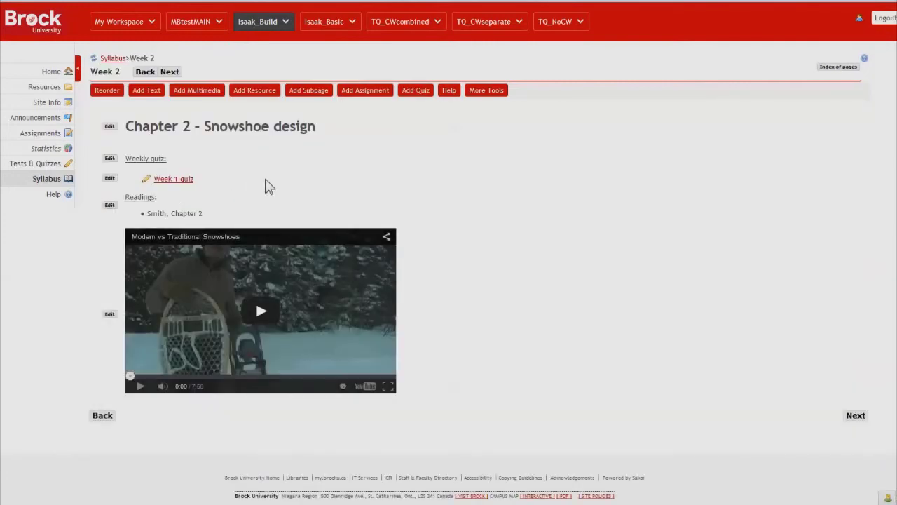
pyautogui.scroll(-1, 265, 186)
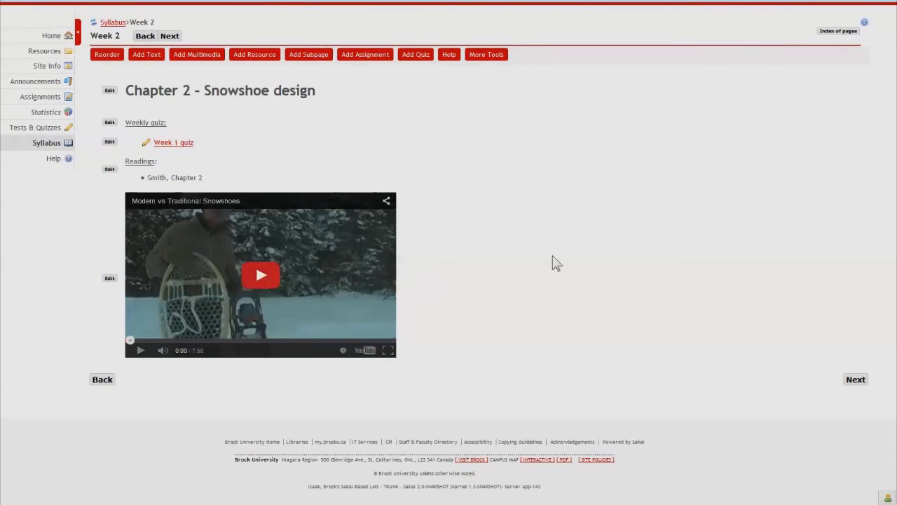
pyautogui.scroll(1, 522, 205)
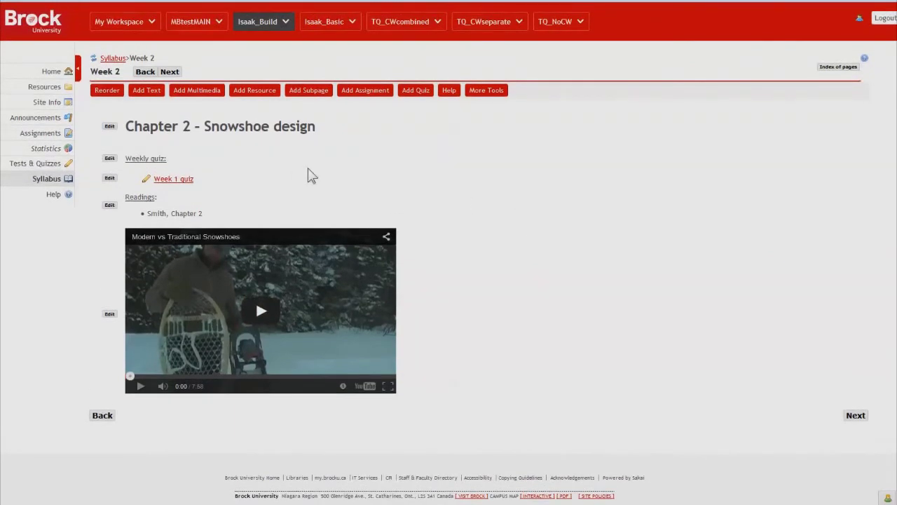
pyautogui.click(113, 59)
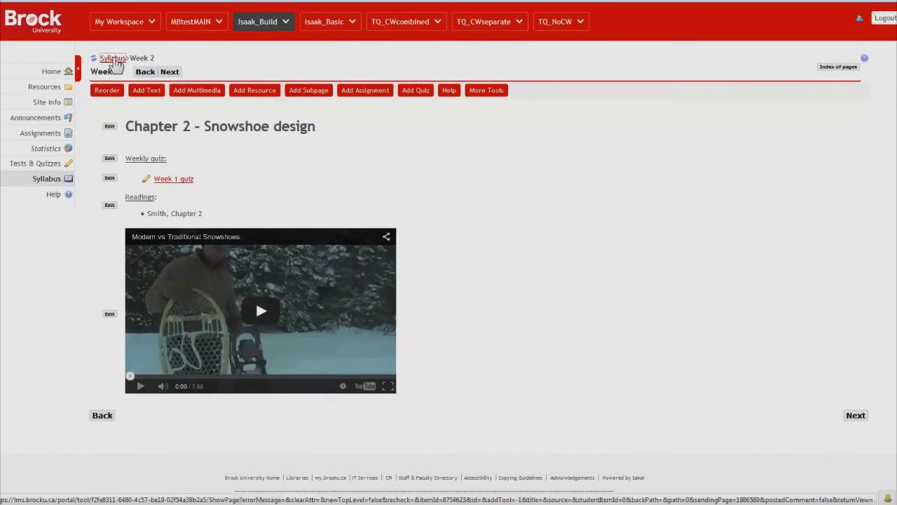